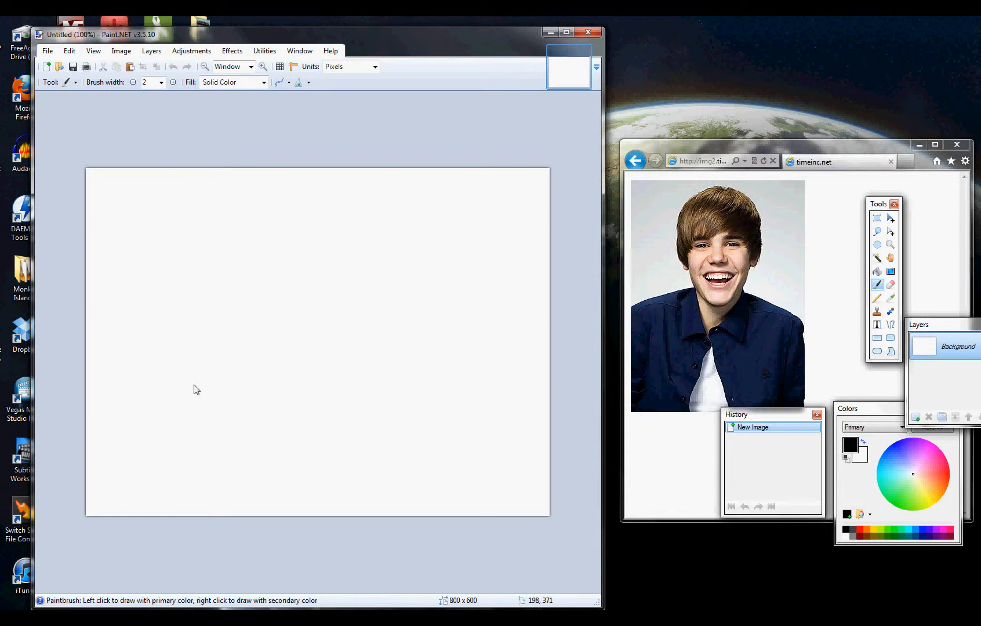
- Paint black outlines of the shoulders, shirt collar and undershirt opening across the lower part of the canvas
mouse_move(88, 407)
left_mouse_down()
mouse_move(153, 406)
mouse_move(237, 380)
left_mouse_up()
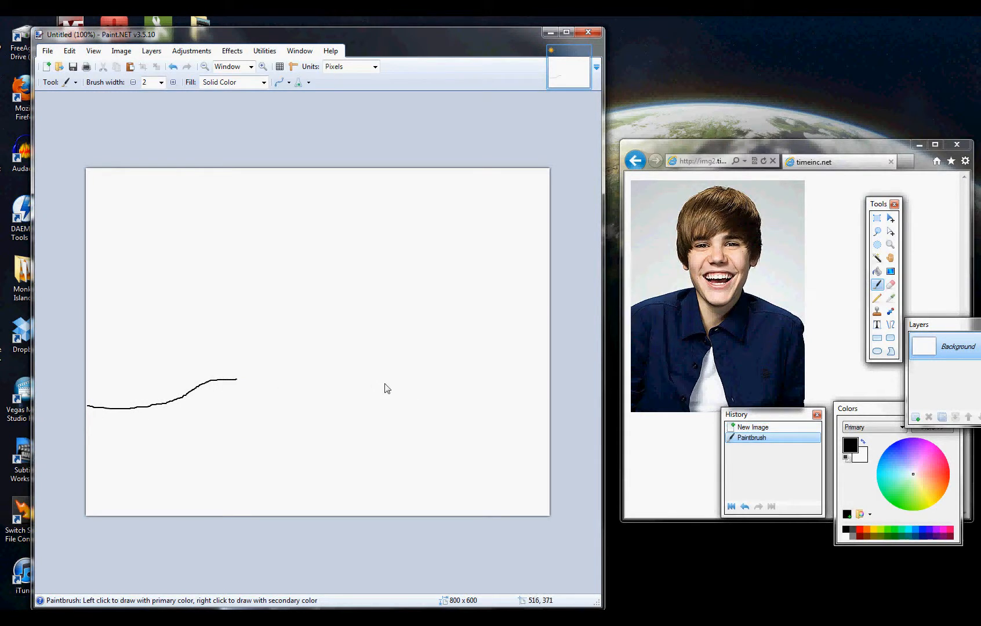
mouse_move(378, 381)
left_mouse_down()
mouse_move(451, 400)
mouse_move(566, 403)
left_mouse_up()
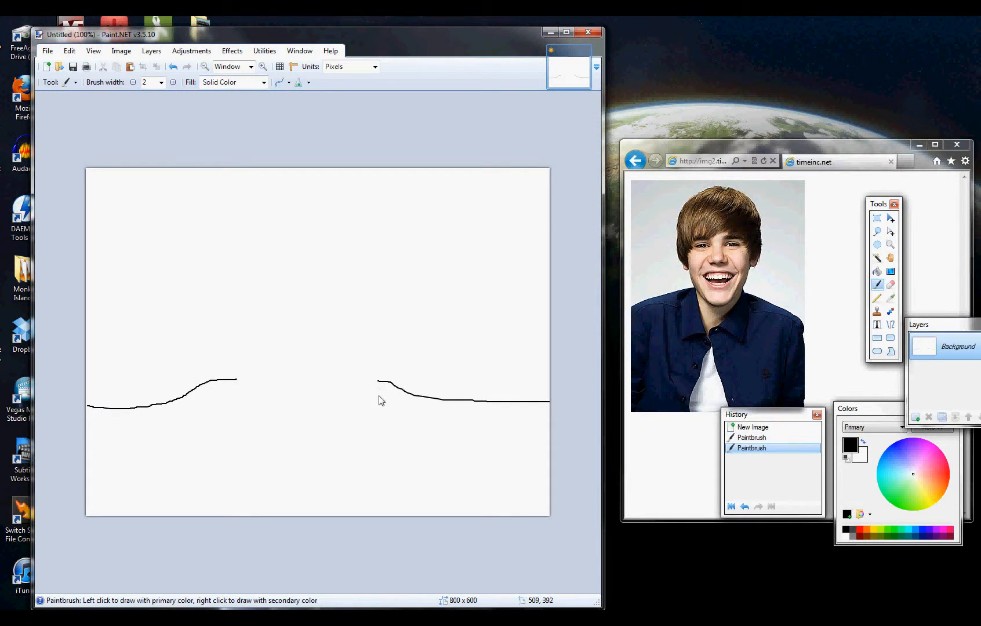
mouse_move(238, 380)
left_mouse_down()
mouse_move(286, 474)
mouse_move(301, 480)
mouse_move(367, 424)
mouse_move(379, 381)
left_mouse_up()
mouse_move(208, 382)
left_mouse_down()
mouse_move(208, 442)
mouse_move(227, 492)
mouse_move(244, 493)
mouse_move(339, 467)
mouse_move(361, 483)
mouse_move(392, 453)
mouse_move(404, 394)
left_mouse_up()
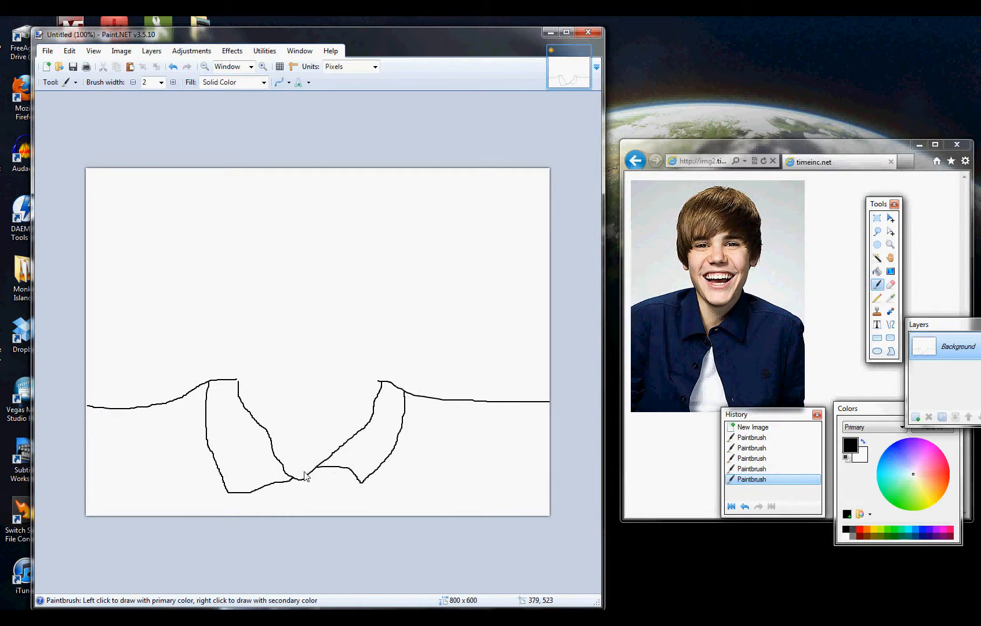
mouse_move(302, 482)
left_mouse_down()
mouse_move(289, 516)
mouse_move(314, 491)
mouse_move(328, 516)
mouse_move(328, 549)
left_mouse_up()
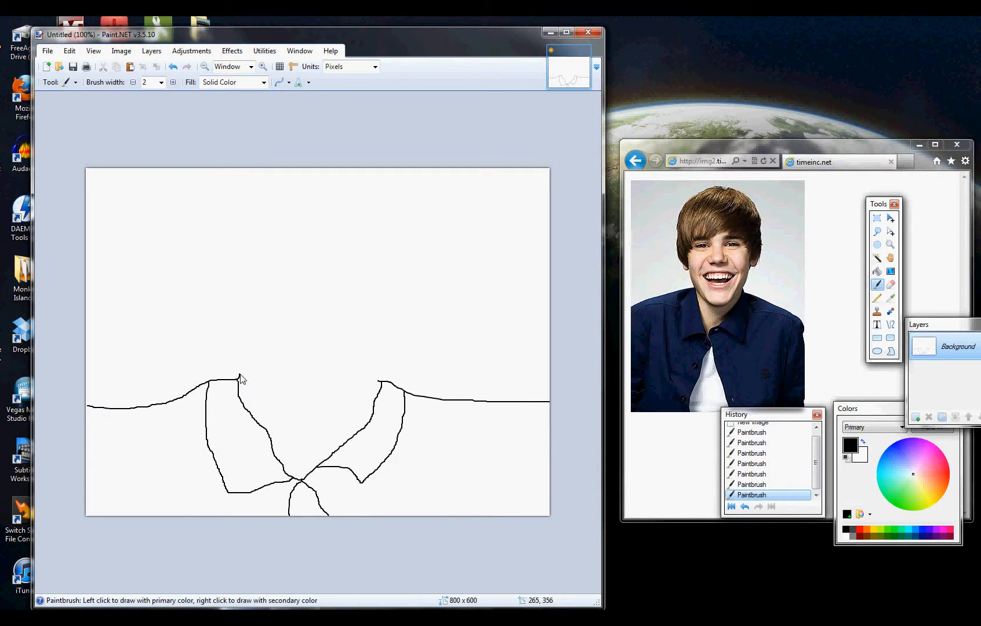
- Outline the face down to the chin above the collar and the outer hair shape around it
mouse_move(240, 374)
left_mouse_down()
mouse_move(245, 270)
mouse_move(279, 251)
mouse_move(362, 250)
mouse_move(386, 261)
mouse_move(398, 284)
mouse_move(392, 347)
mouse_move(376, 394)
mouse_move(351, 419)
mouse_move(295, 426)
mouse_move(239, 380)
left_mouse_up()
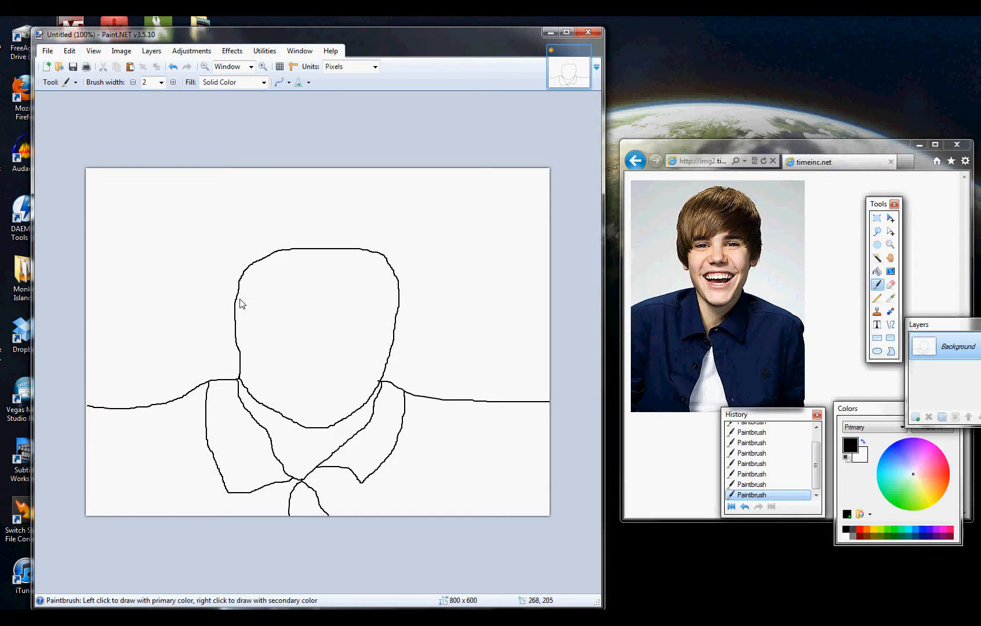
mouse_move(250, 202)
left_mouse_down()
mouse_move(220, 225)
mouse_move(212, 263)
mouse_move(212, 316)
mouse_move(240, 371)
left_mouse_up()
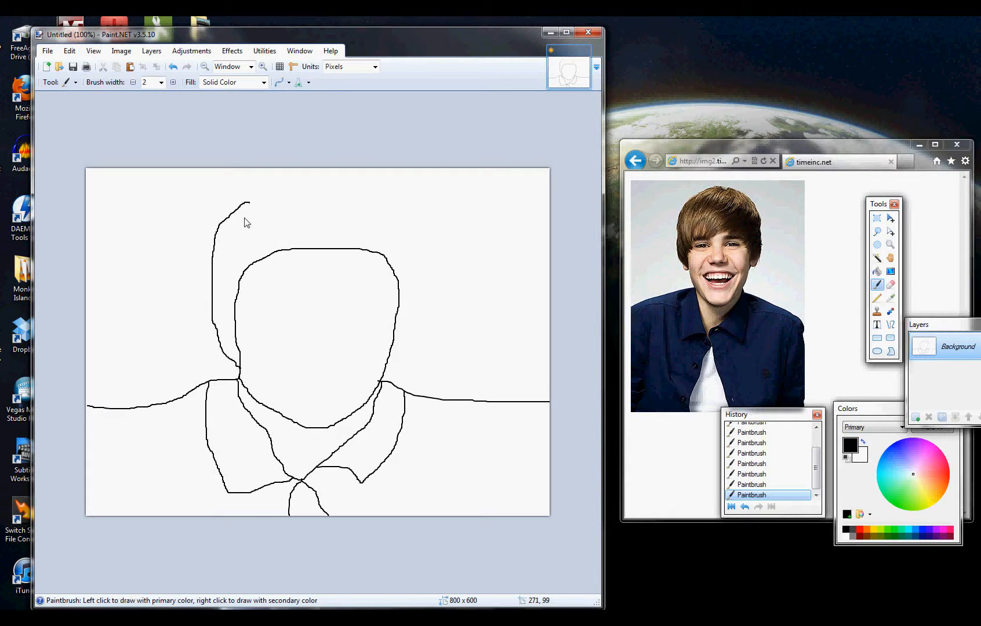
mouse_move(248, 202)
left_mouse_down()
mouse_move(349, 191)
mouse_move(398, 219)
mouse_move(412, 258)
mouse_move(407, 329)
mouse_move(380, 382)
left_mouse_up()
- Paint hair strands across the fringe and down both sides of the head, and outline the ears
left_click_drag(336, 213, 280, 282)
key("ctrl+z")
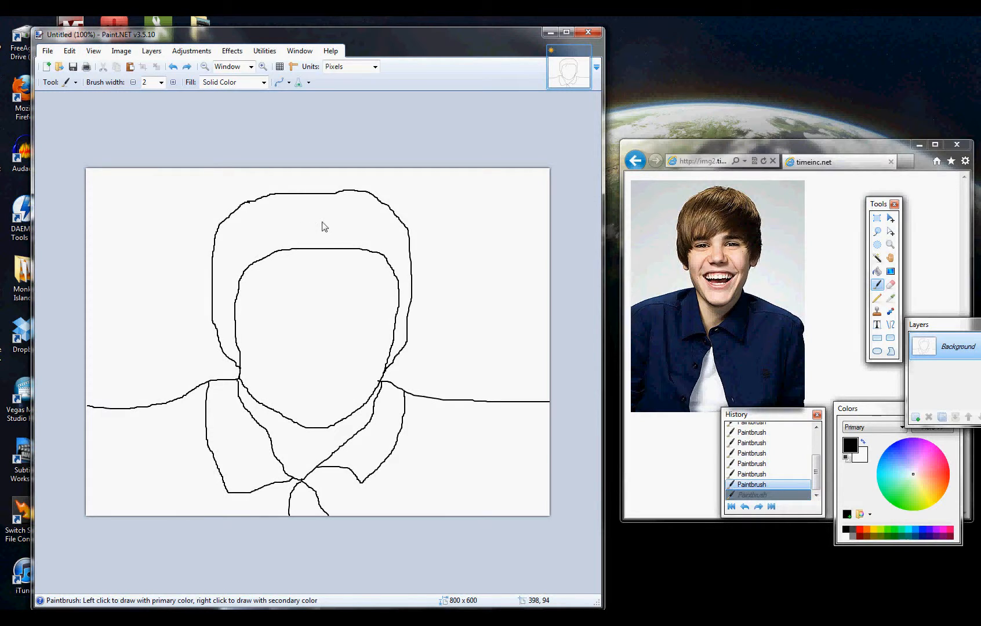
mouse_move(324, 214)
left_mouse_down()
mouse_move(300, 251)
mouse_move(252, 254)
left_mouse_up()
mouse_move(332, 201)
left_mouse_down()
mouse_move(329, 259)
mouse_move(363, 217)
mouse_move(358, 265)
mouse_move(306, 262)
left_mouse_up()
left_click_drag(379, 208, 380, 262)
mouse_move(281, 207)
left_mouse_down()
mouse_move(256, 251)
mouse_move(218, 275)
mouse_move(217, 307)
left_mouse_up()
left_click_drag(240, 248, 228, 333)
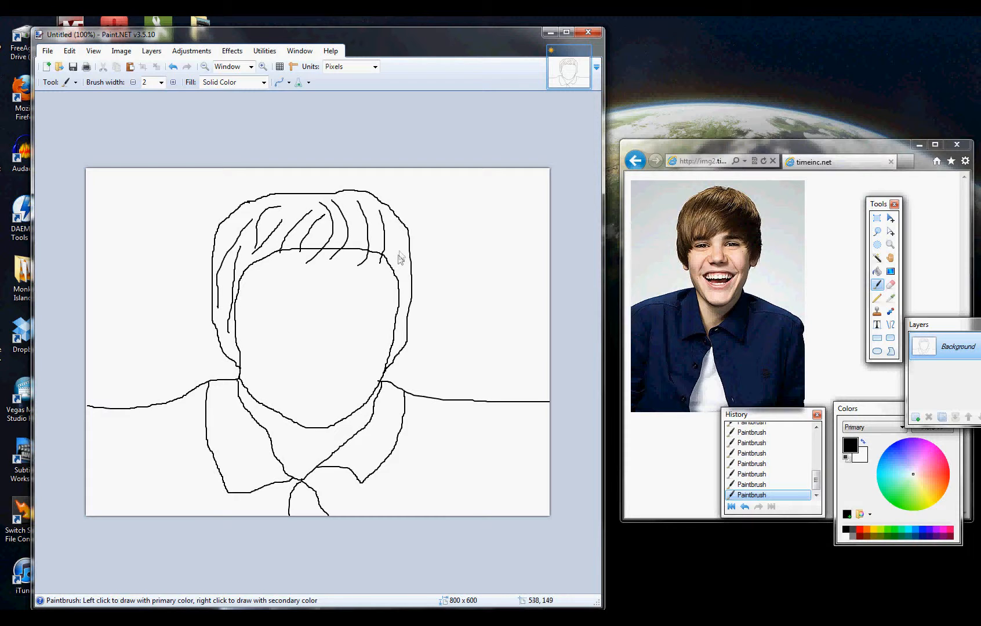
mouse_move(399, 242)
left_mouse_down()
mouse_move(385, 298)
mouse_move(407, 288)
left_mouse_up()
left_click_drag(393, 342, 403, 313)
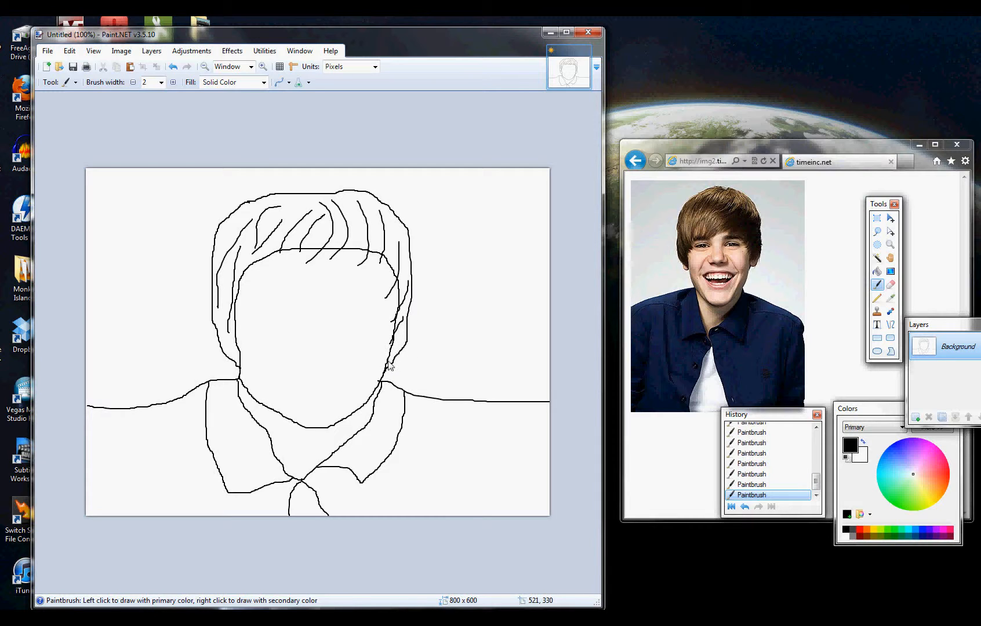
mouse_move(388, 364)
left_mouse_down()
mouse_move(396, 377)
mouse_move(408, 341)
left_mouse_up()
- Draw the two sides of the nose bridge and the nostril outline in the middle of the face
scroll(332, 364, "up", 5)
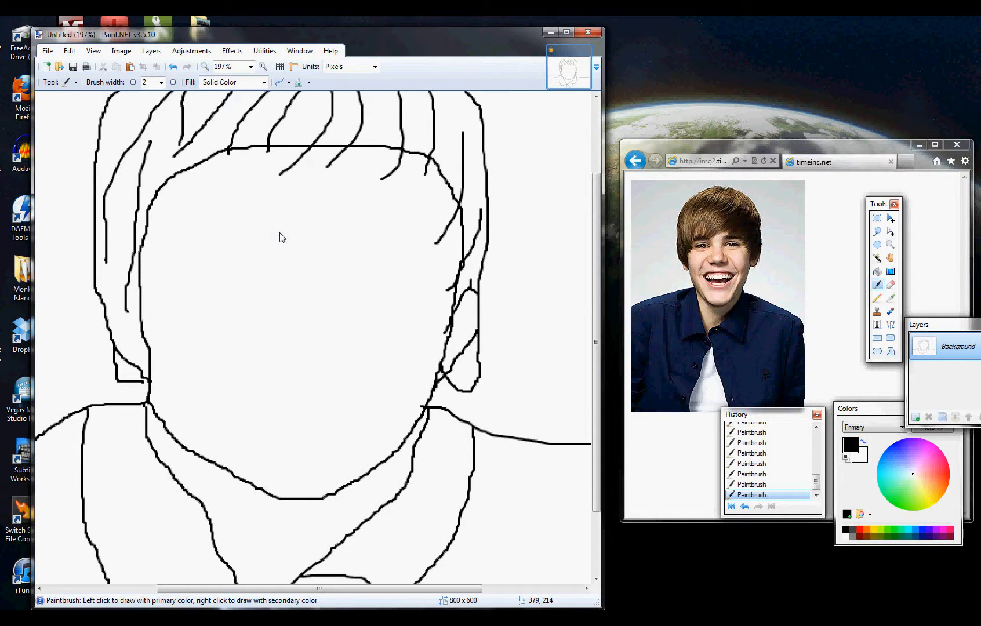
left_click_drag(280, 233, 274, 296)
left_click_drag(333, 243, 336, 299)
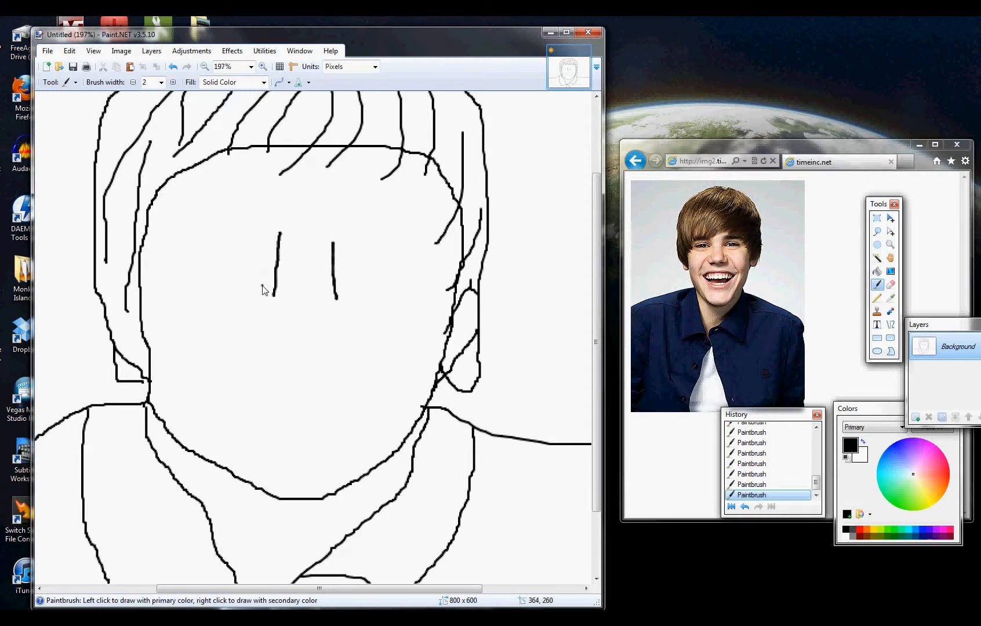
mouse_move(262, 284)
left_mouse_down()
mouse_move(252, 314)
mouse_move(296, 323)
mouse_move(301, 340)
mouse_move(322, 324)
mouse_move(348, 330)
mouse_move(370, 318)
mouse_move(362, 291)
mouse_move(345, 282)
left_mouse_up()
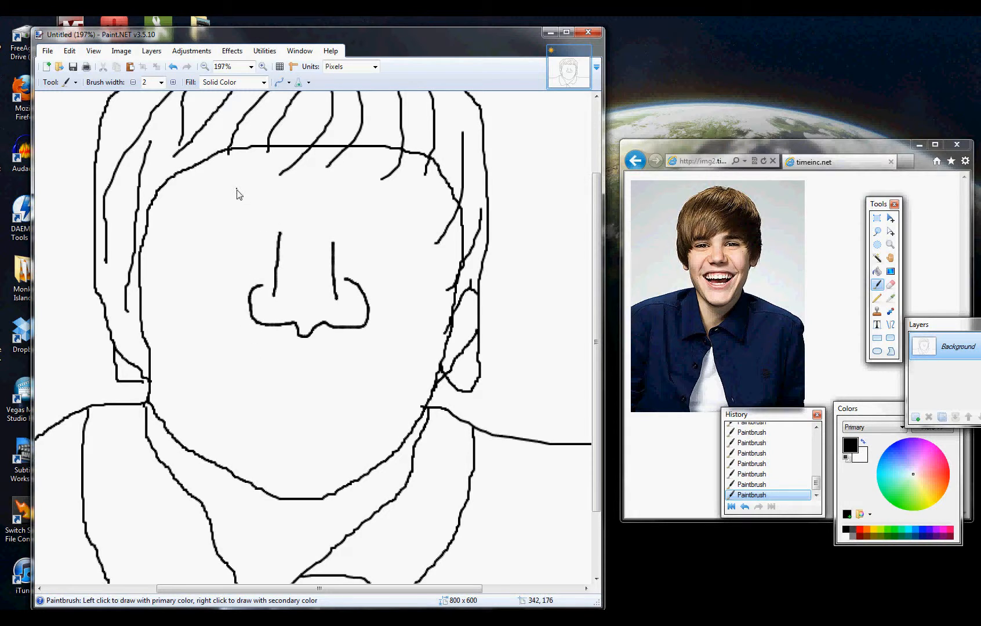
- Draw both eyes beside the nose bridge, with outlines, iris edges and small pupils
mouse_move(251, 197)
left_mouse_down()
mouse_move(198, 214)
mouse_move(198, 227)
mouse_move(250, 232)
mouse_move(271, 220)
mouse_move(251, 198)
left_mouse_up()
mouse_move(380, 206)
left_mouse_down()
mouse_move(350, 215)
mouse_move(348, 234)
mouse_move(407, 240)
mouse_move(410, 214)
mouse_move(378, 209)
left_mouse_up()
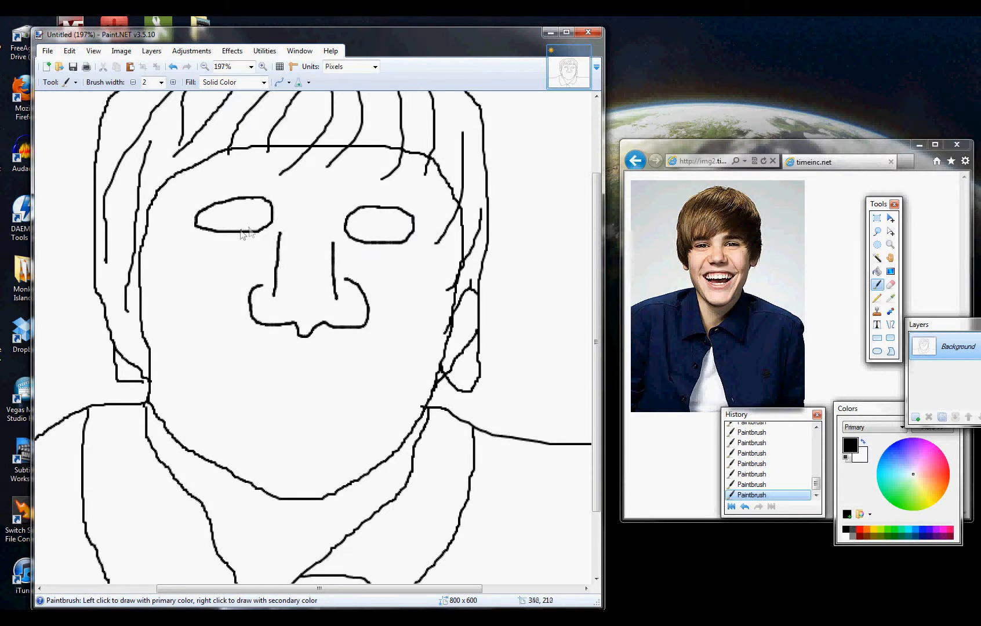
mouse_move(252, 198)
left_mouse_down()
mouse_move(260, 229)
mouse_move(214, 209)
mouse_move(208, 229)
mouse_move(228, 213)
mouse_move(237, 223)
mouse_move(231, 216)
left_mouse_up()
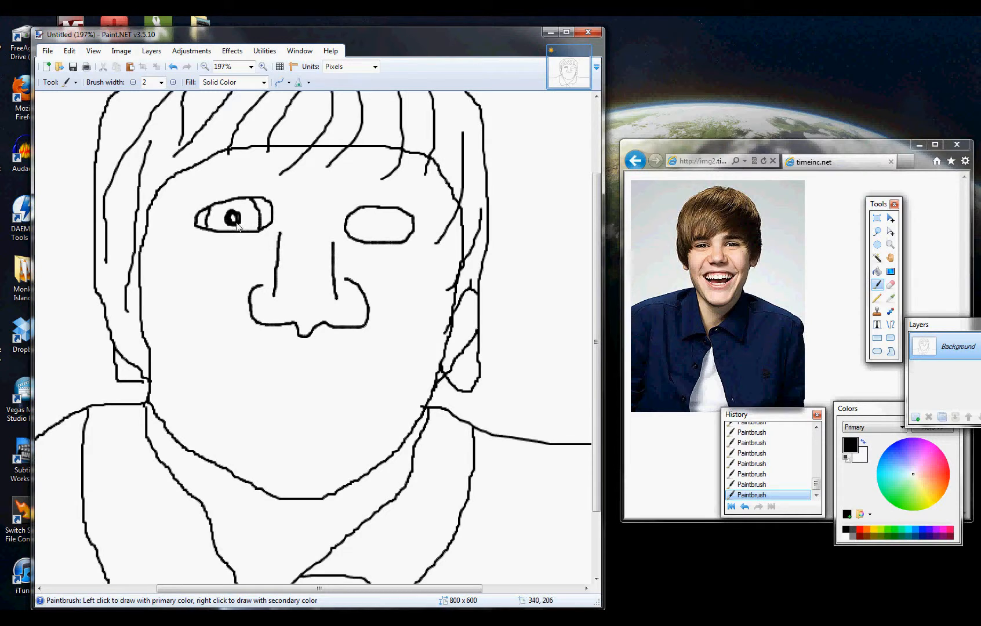
left_click_drag(383, 223, 382, 227)
left_click_drag(361, 209, 354, 245)
left_click_drag(396, 210, 405, 242)
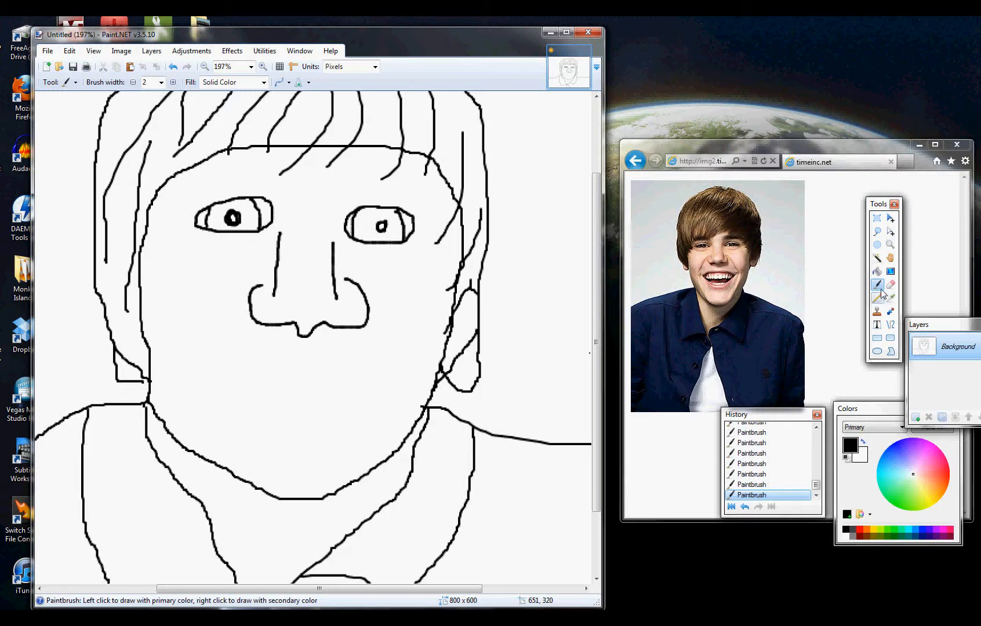
- Fill the irises of both eyes with brown using the Paint Bucket
left_click(876, 271)
left_click(868, 537)
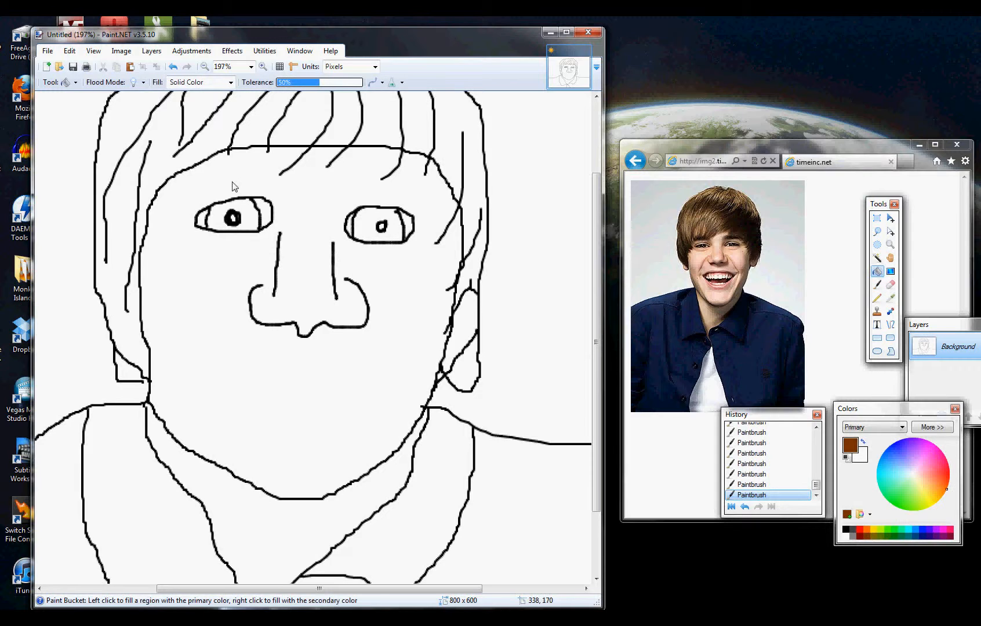
left_click(256, 220)
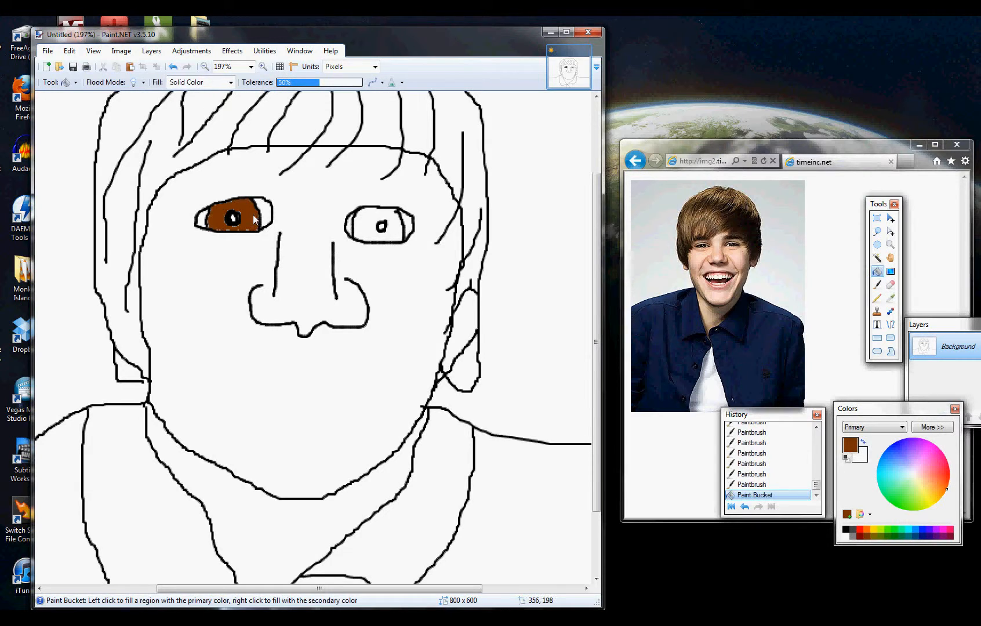
left_click(371, 228)
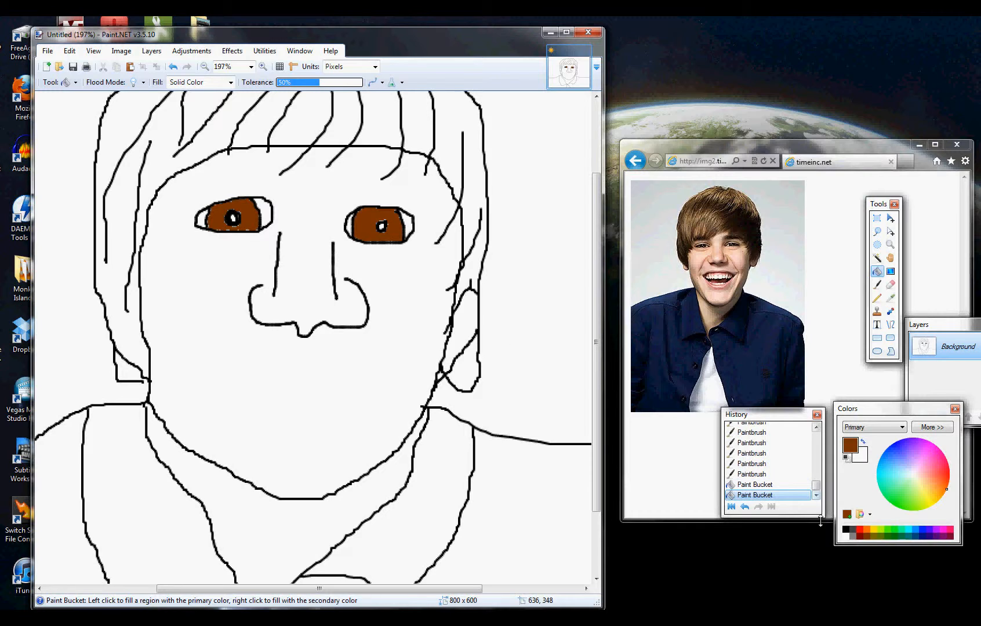
- Dab small white highlights onto the brown irises and pupils of both eyes with the Paintbrush
left_click(862, 440)
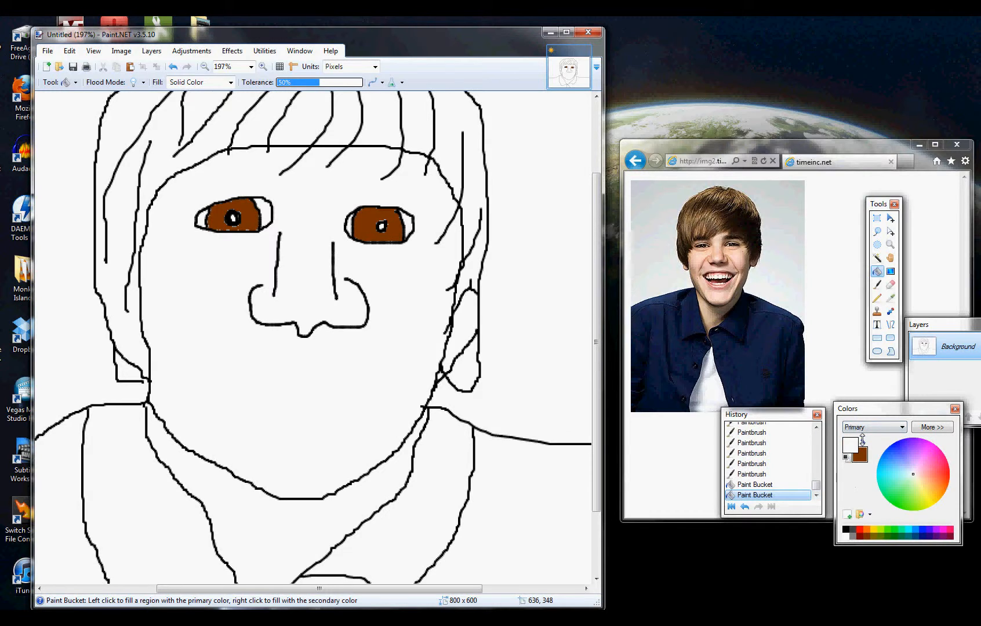
left_click(877, 284)
left_click(247, 211)
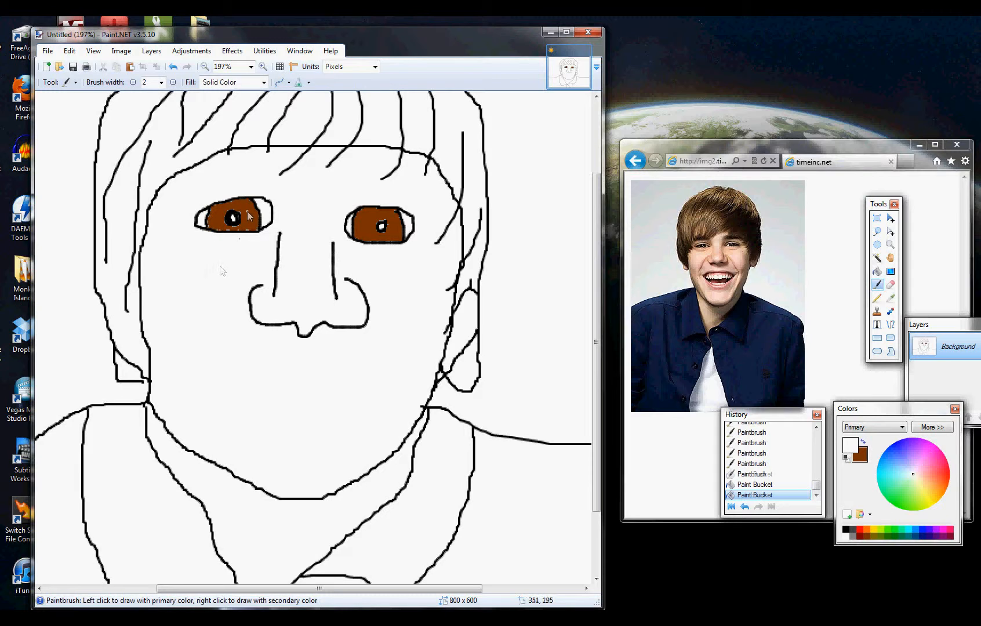
left_click(217, 220)
left_click(216, 214)
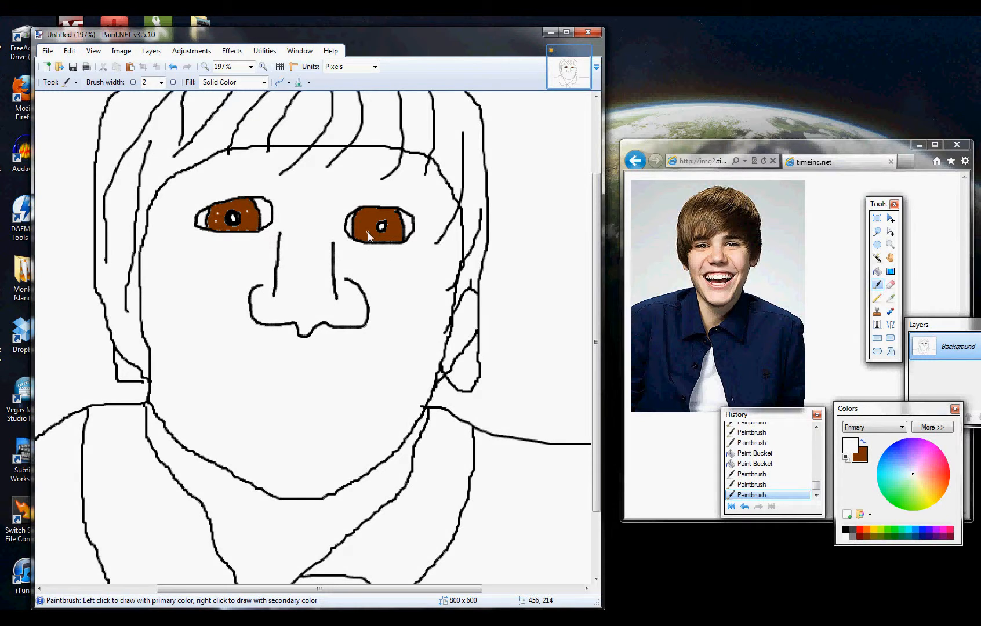
left_click(368, 232)
left_click(380, 212)
left_click(382, 225)
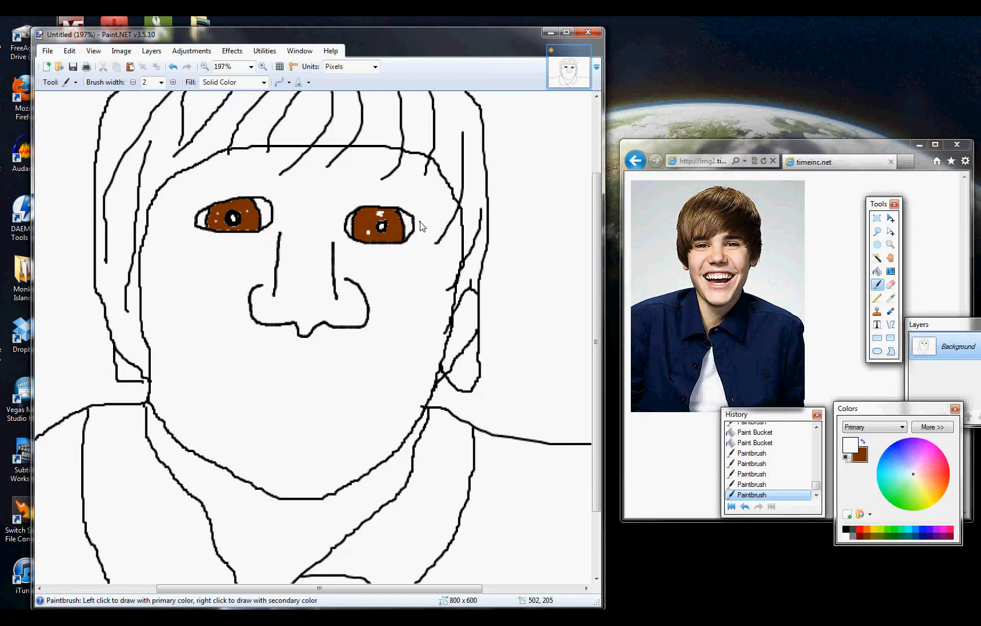
left_click(392, 238)
left_click(229, 215)
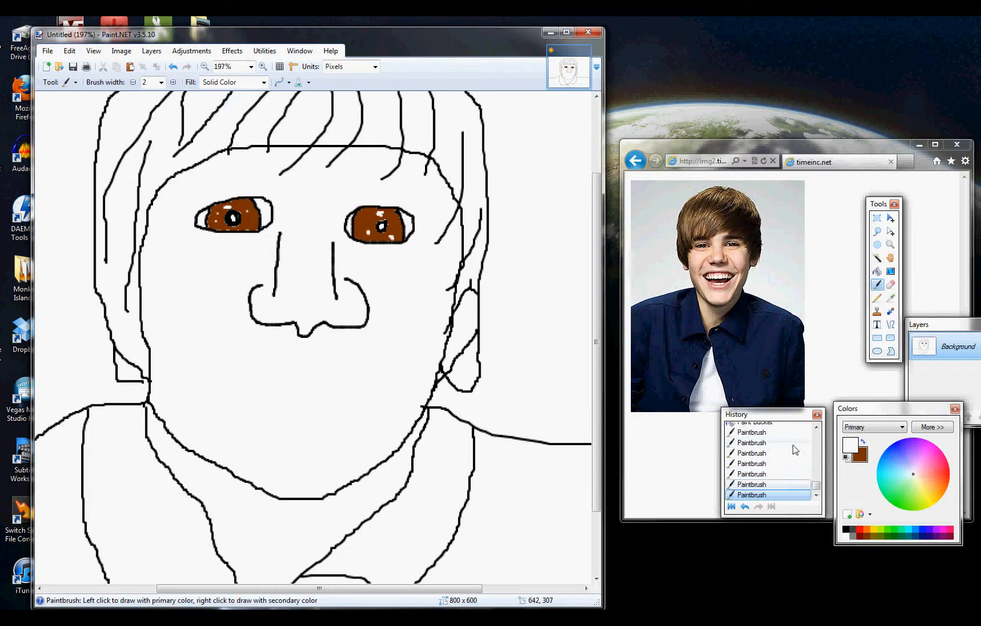
- Paint black smile creases from both sides of the nose down to the mouth area
left_click(847, 529)
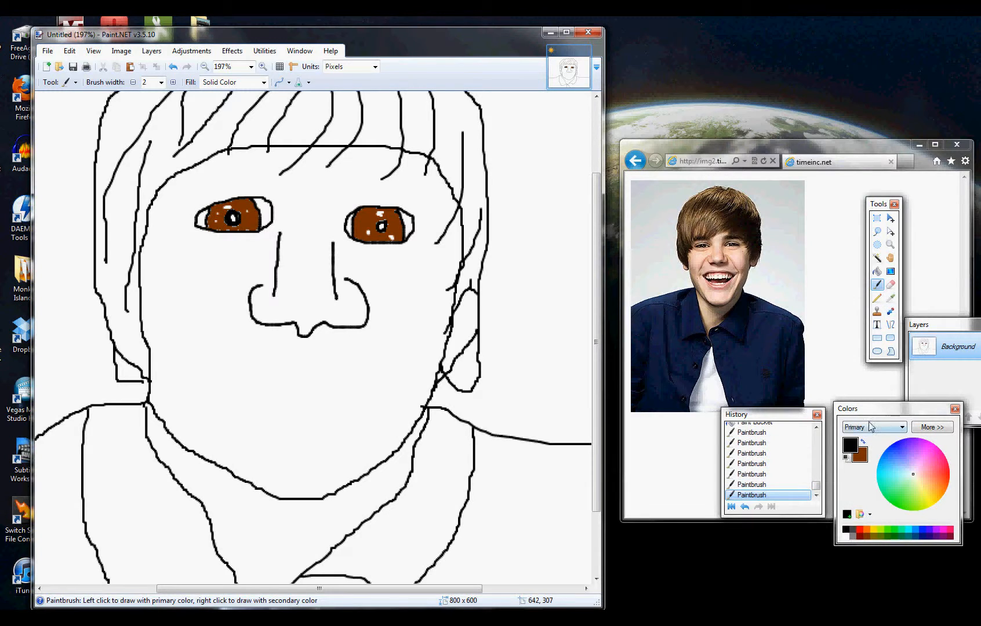
left_click(847, 457)
mouse_move(358, 280)
left_mouse_down()
mouse_move(376, 288)
mouse_move(397, 391)
left_mouse_up()
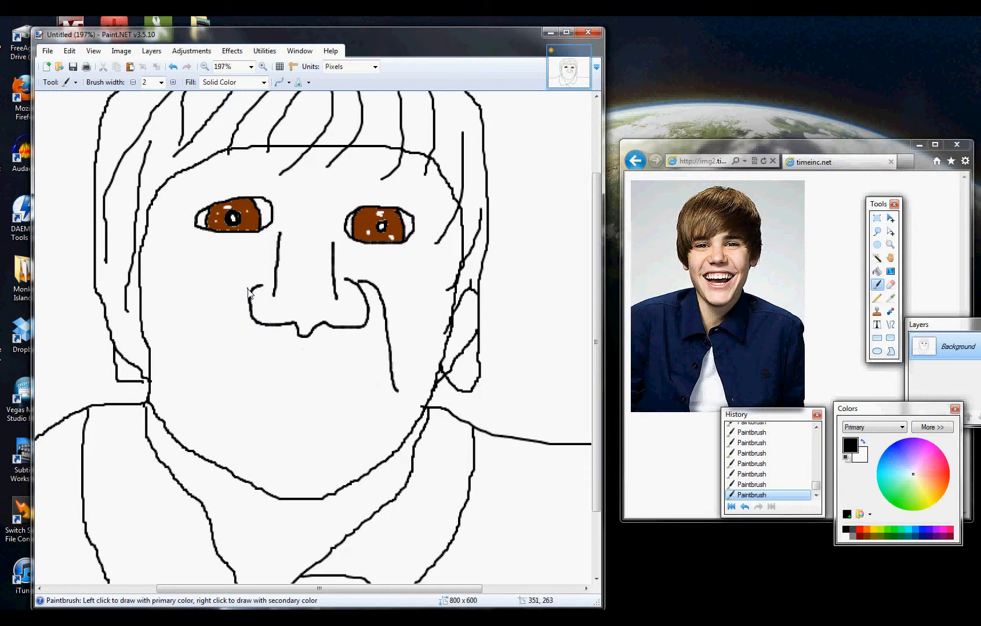
left_click_drag(248, 291, 220, 377)
- Outline the open mouth below the nose, adding inner lines for the upper and lower lips
mouse_move(229, 376)
left_mouse_down()
mouse_move(310, 363)
mouse_move(388, 385)
left_mouse_up()
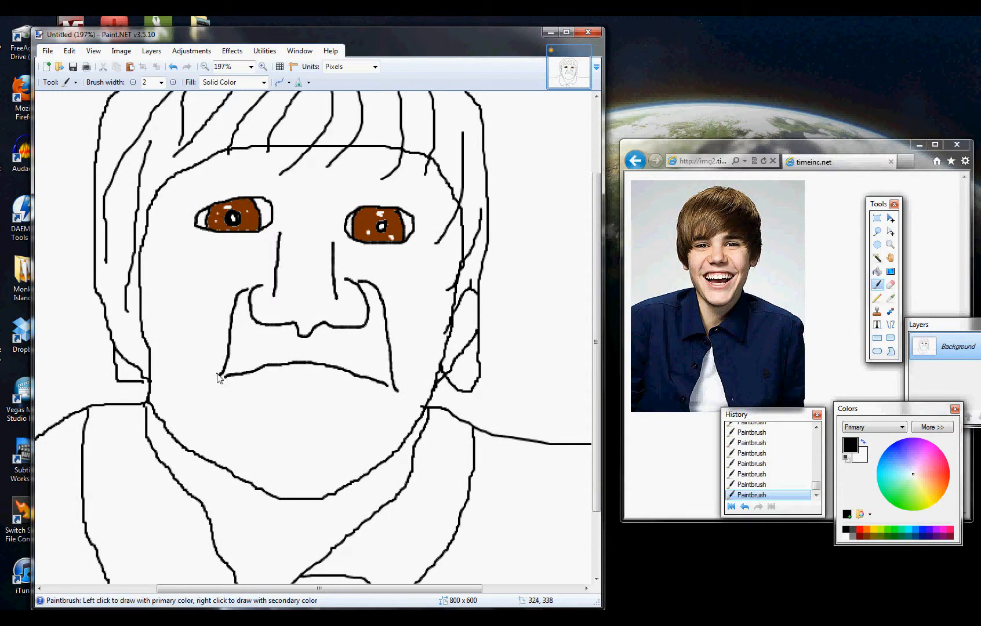
mouse_move(225, 377)
left_mouse_down()
mouse_move(238, 423)
mouse_move(281, 439)
mouse_move(348, 440)
mouse_move(376, 429)
mouse_move(391, 393)
left_mouse_up()
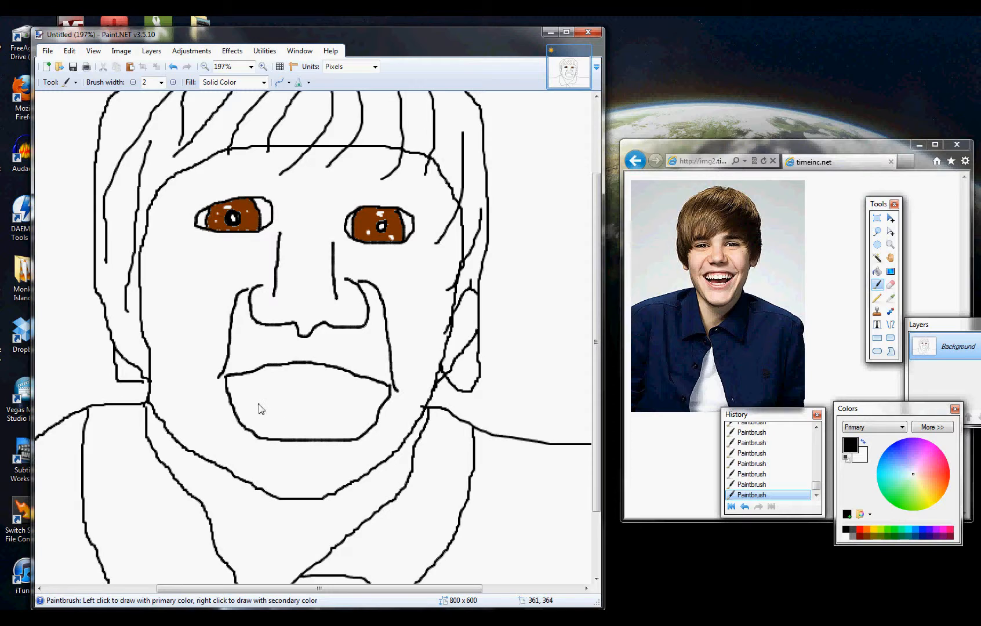
mouse_move(227, 381)
left_mouse_down()
mouse_move(306, 368)
mouse_move(384, 391)
left_mouse_up()
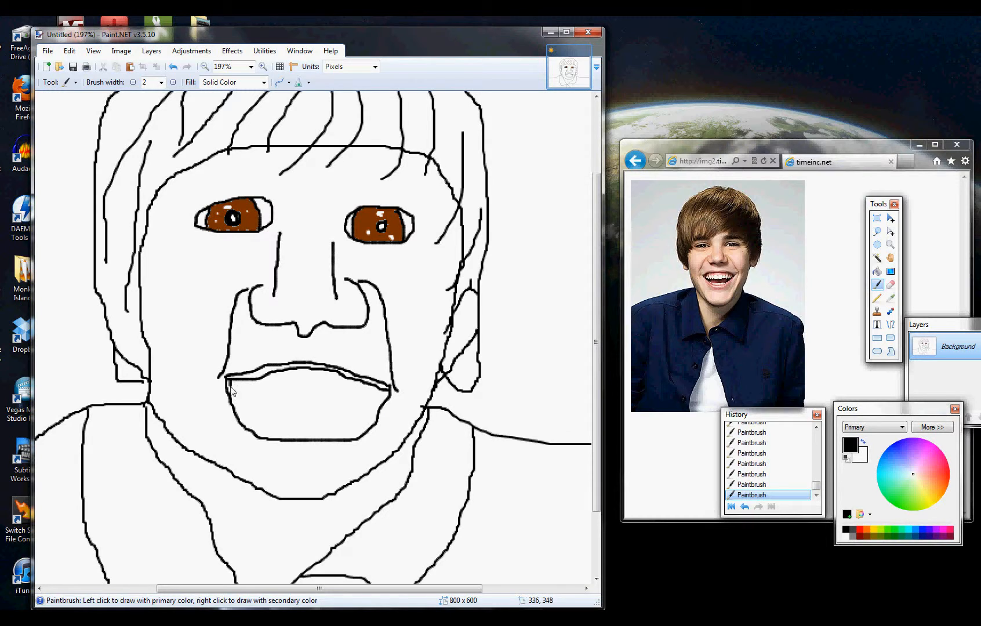
mouse_move(230, 387)
left_mouse_down()
mouse_move(249, 421)
mouse_move(293, 435)
mouse_move(356, 432)
mouse_move(389, 388)
left_mouse_up()
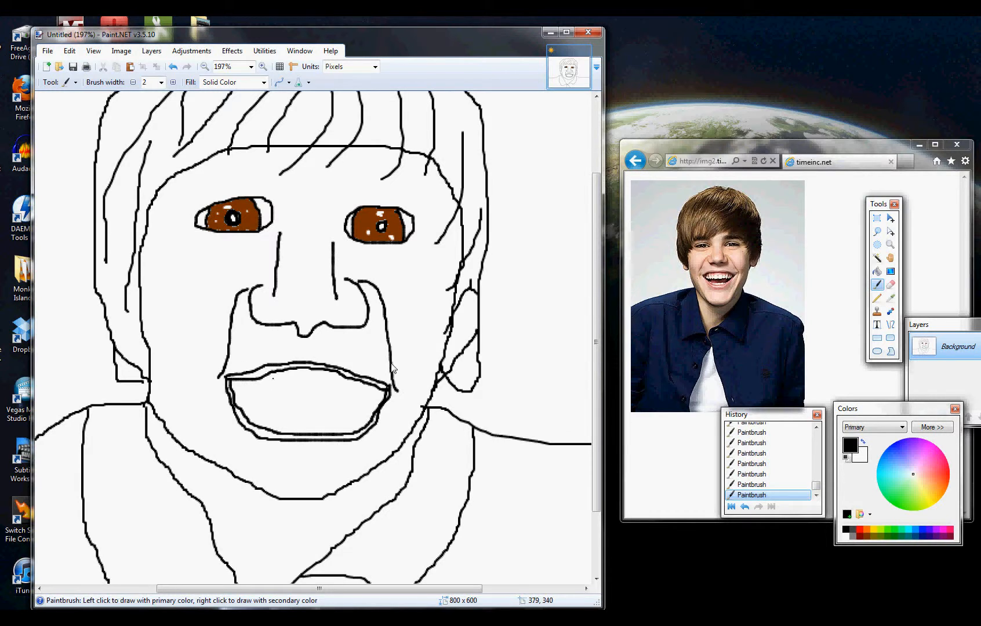
- Enlarge the mouth in the browser's reference photo to examine the teeth and lips, and return to Paint.NET
left_click(793, 310)
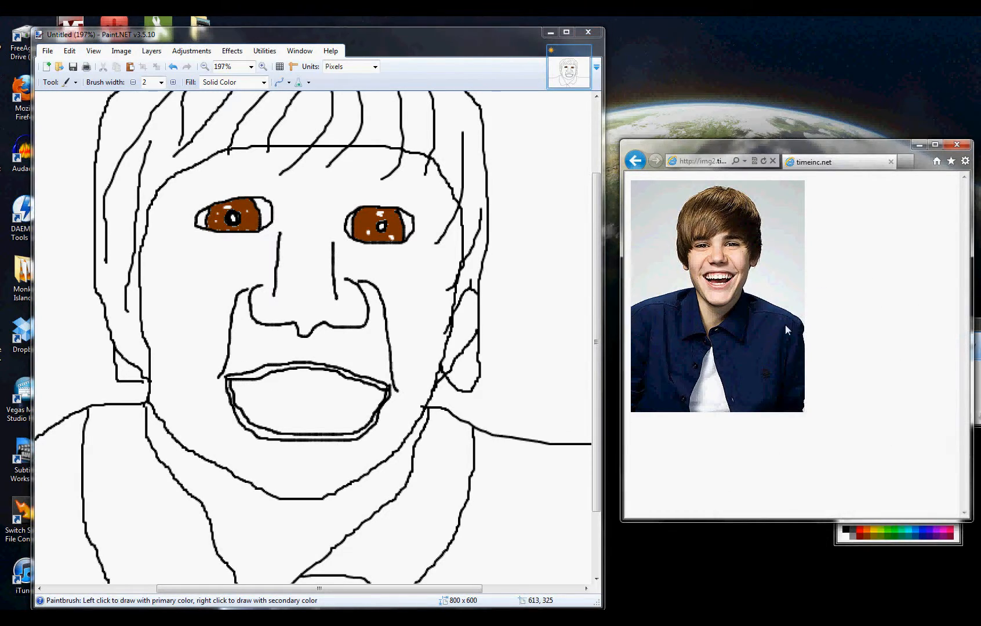
scroll(798, 332, "up", 9)
scroll(823, 370, "up", 6)
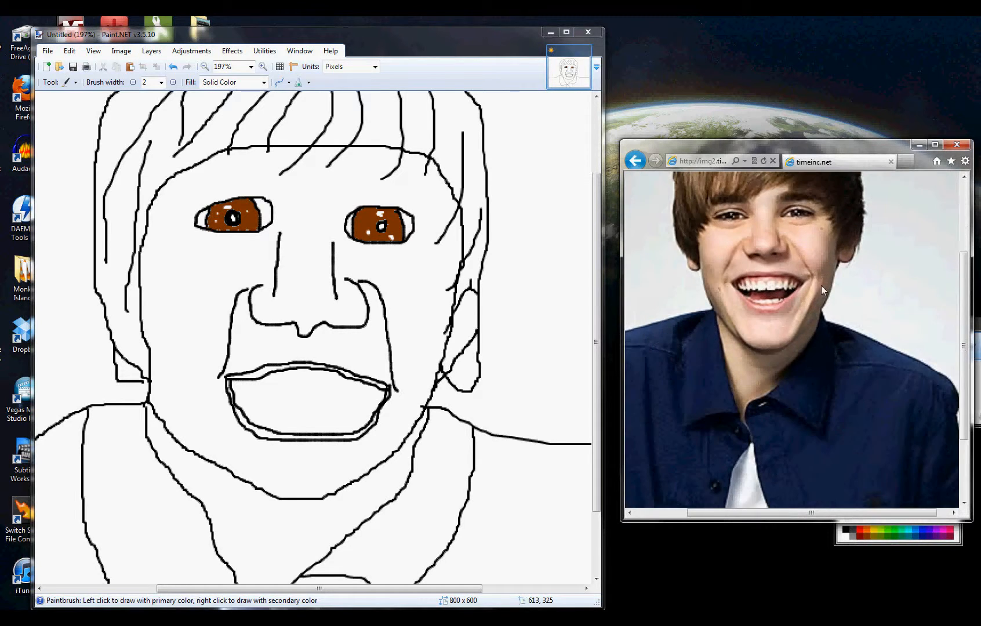
scroll(766, 283, "up", 5)
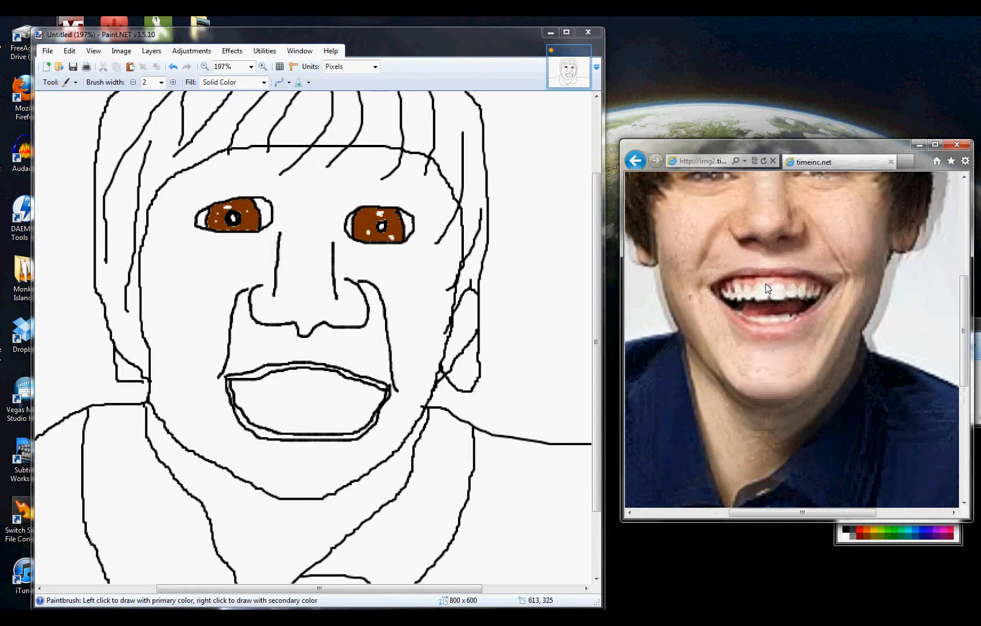
scroll(766, 287, "up", 1)
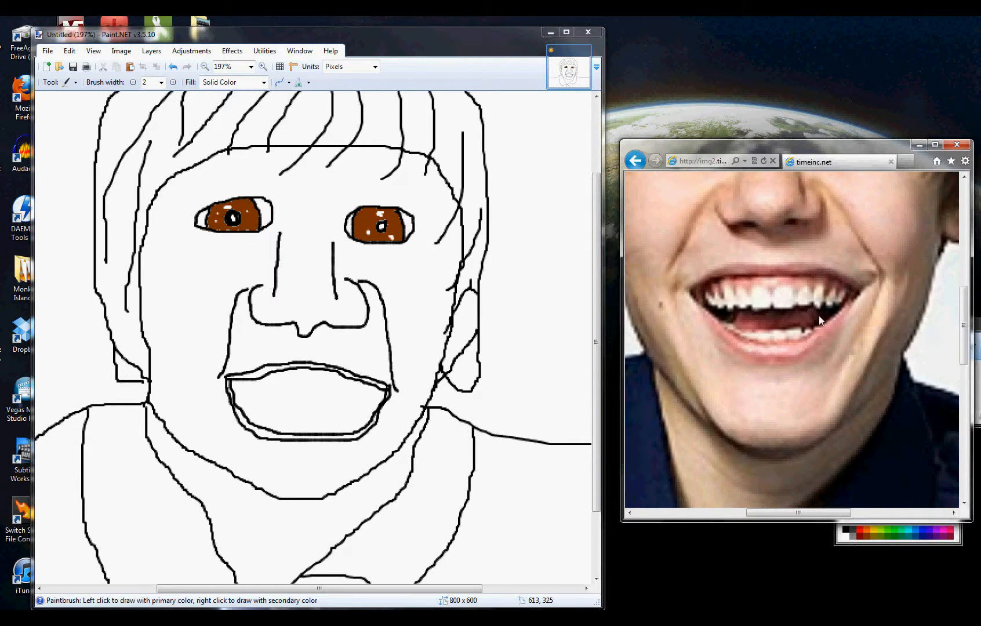
left_click(442, 45)
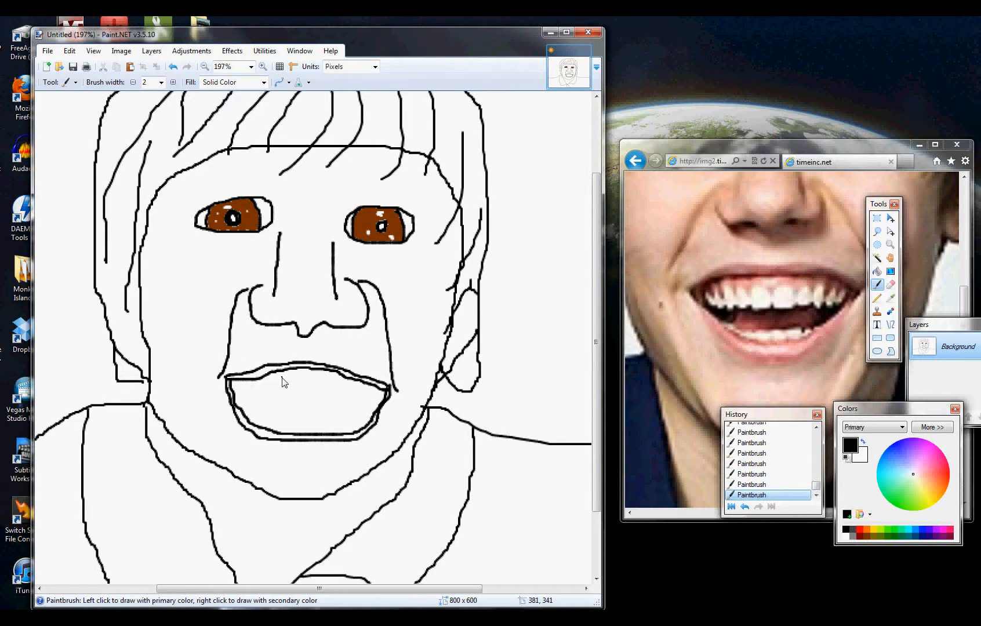
mouse_move(282, 382)
left_mouse_down()
mouse_move(283, 401)
mouse_move(299, 404)
mouse_move(303, 388)
mouse_move(302, 405)
mouse_move(314, 406)
left_mouse_up()
key("ctrl+z")
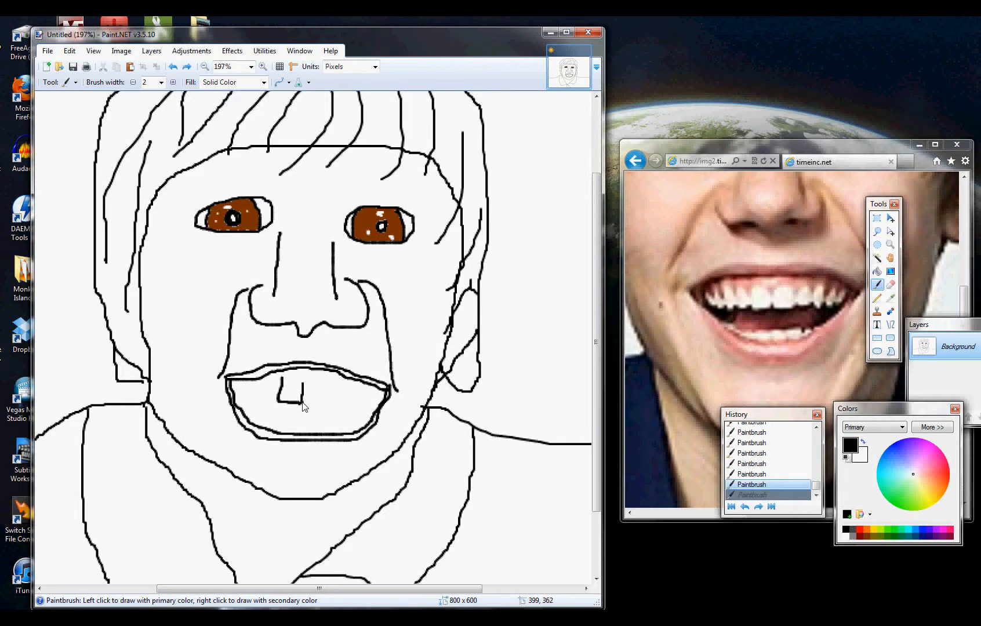
mouse_move(305, 402)
left_mouse_down()
mouse_move(317, 403)
mouse_move(320, 384)
mouse_move(310, 377)
mouse_move(305, 389)
left_mouse_up()
key("ctrl+z")
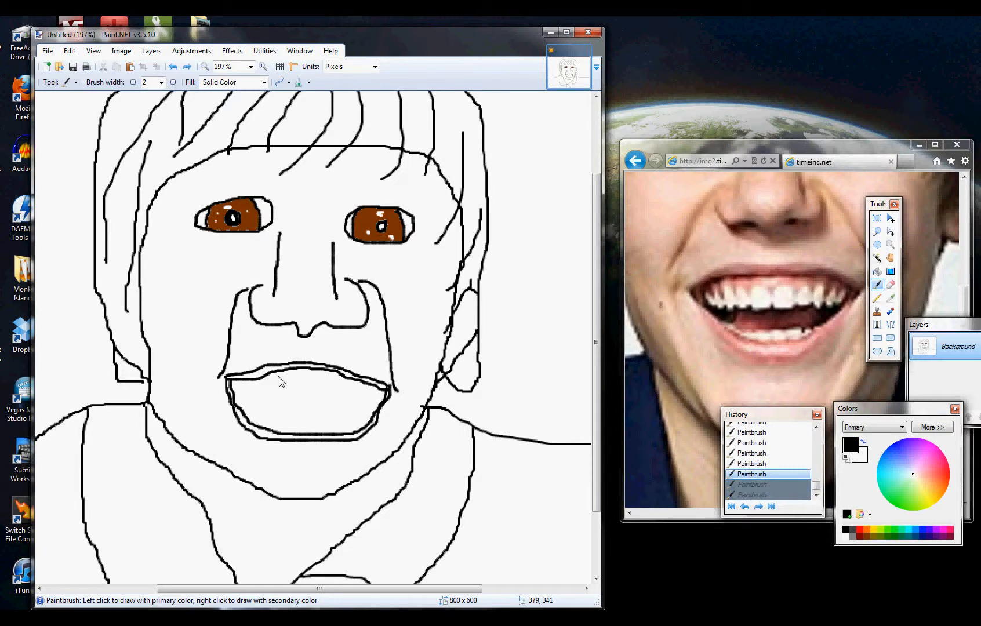
mouse_move(302, 383)
left_mouse_down()
mouse_move(282, 379)
mouse_move(325, 378)
mouse_move(328, 398)
mouse_move(301, 404)
left_mouse_up()
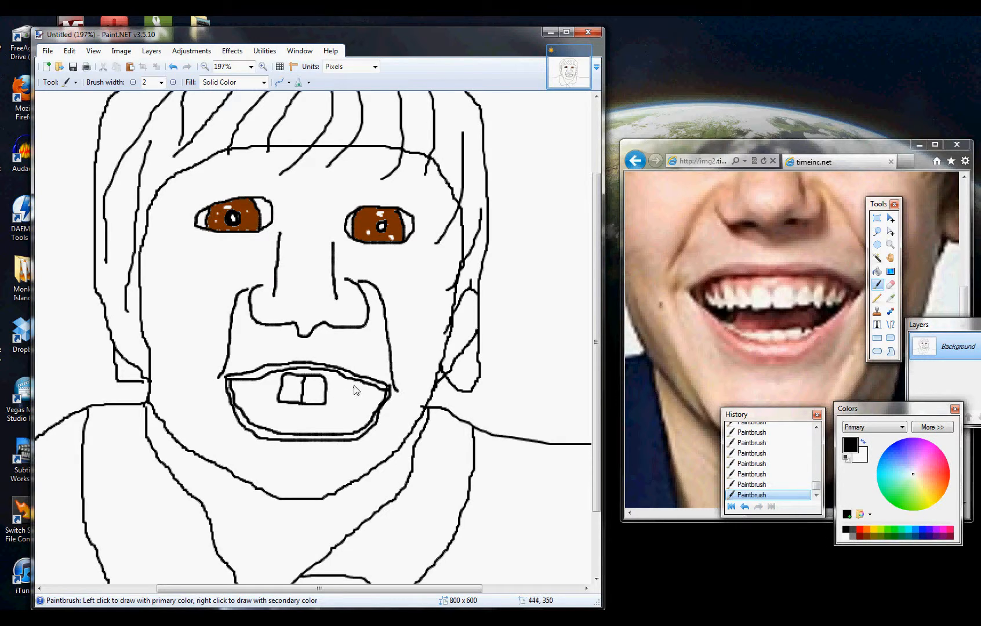
mouse_move(326, 400)
left_mouse_down()
mouse_move(339, 400)
mouse_move(342, 386)
mouse_move(326, 376)
left_mouse_up()
key("ctrl+z")
key("ctrl+z")
key("ctrl+z")
key("ctrl+z")
key("ctrl+z")
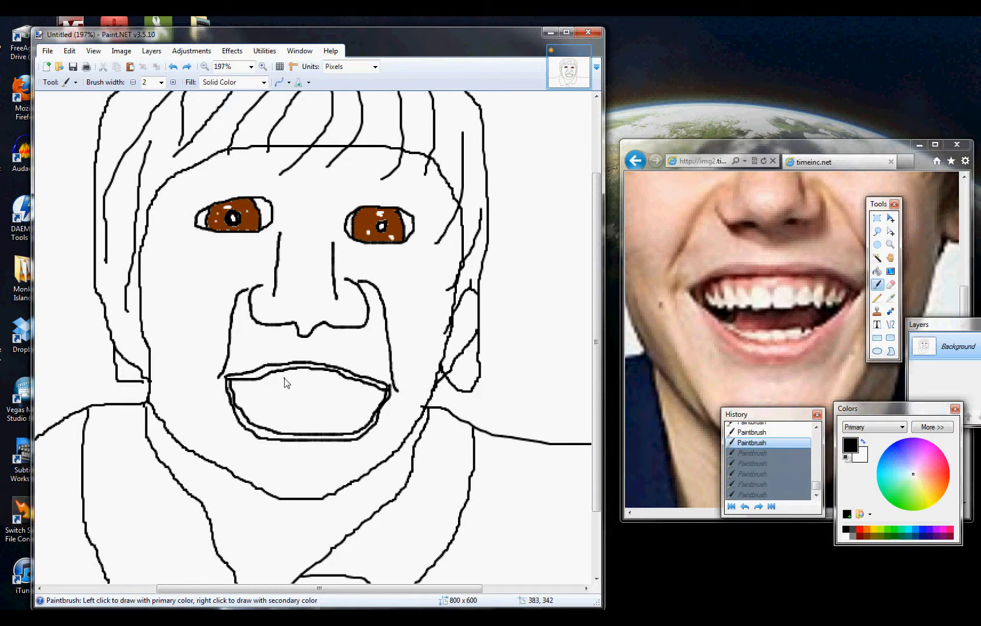
- Draw the upper row of teeth, the lower teeth and the curved tongue line inside the open mouth with the black Paintbrush
mouse_move(287, 389)
left_mouse_down()
mouse_move(302, 393)
mouse_move(305, 379)
mouse_move(290, 376)
left_mouse_up()
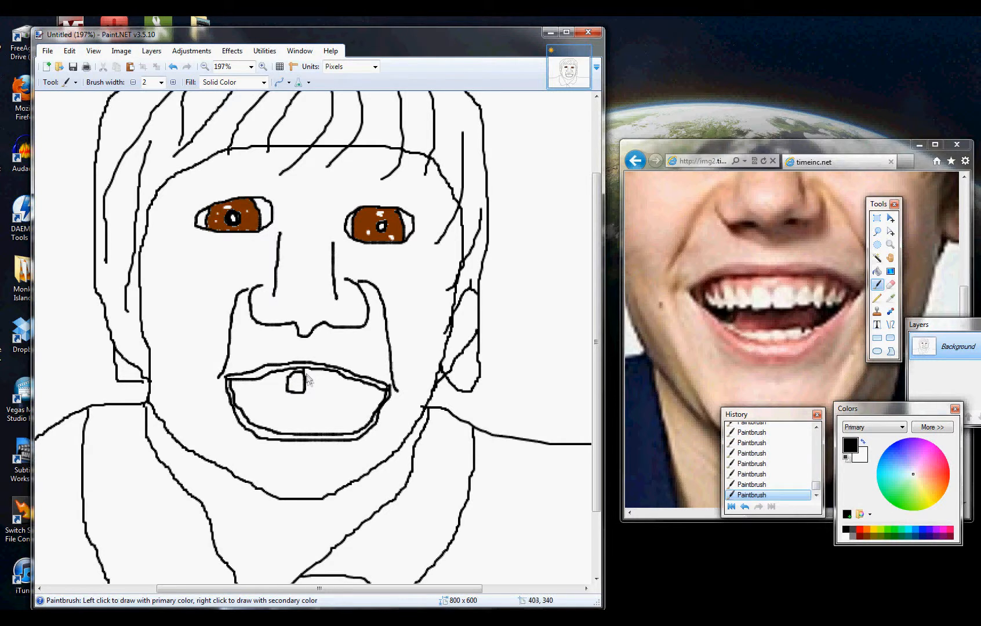
mouse_move(309, 376)
left_mouse_down()
mouse_move(317, 388)
mouse_move(302, 394)
left_mouse_up()
mouse_move(272, 382)
left_mouse_down()
mouse_move(288, 382)
mouse_move(277, 389)
left_mouse_up()
mouse_move(259, 383)
left_mouse_down()
mouse_move(270, 377)
mouse_move(259, 387)
left_mouse_up()
left_click_drag(244, 391, 233, 384)
mouse_move(320, 393)
left_mouse_down()
mouse_move(318, 377)
mouse_move(337, 383)
mouse_move(334, 392)
mouse_move(352, 384)
mouse_move(337, 375)
mouse_move(365, 392)
left_mouse_up()
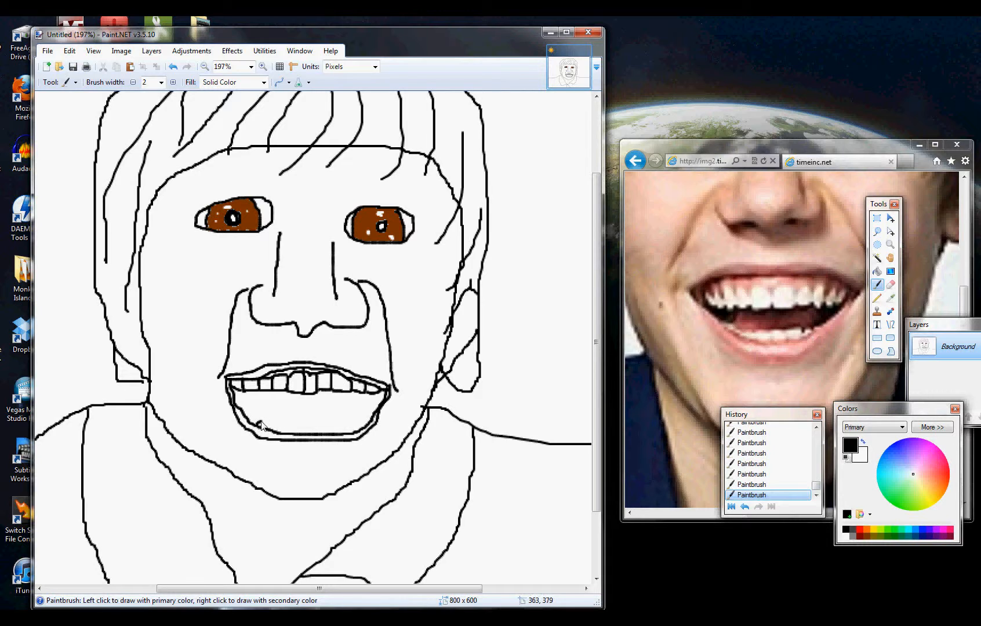
mouse_move(261, 425)
left_mouse_down()
mouse_move(296, 436)
mouse_move(324, 427)
left_mouse_up()
mouse_move(260, 424)
left_mouse_down()
mouse_move(326, 409)
mouse_move(359, 432)
left_mouse_up()
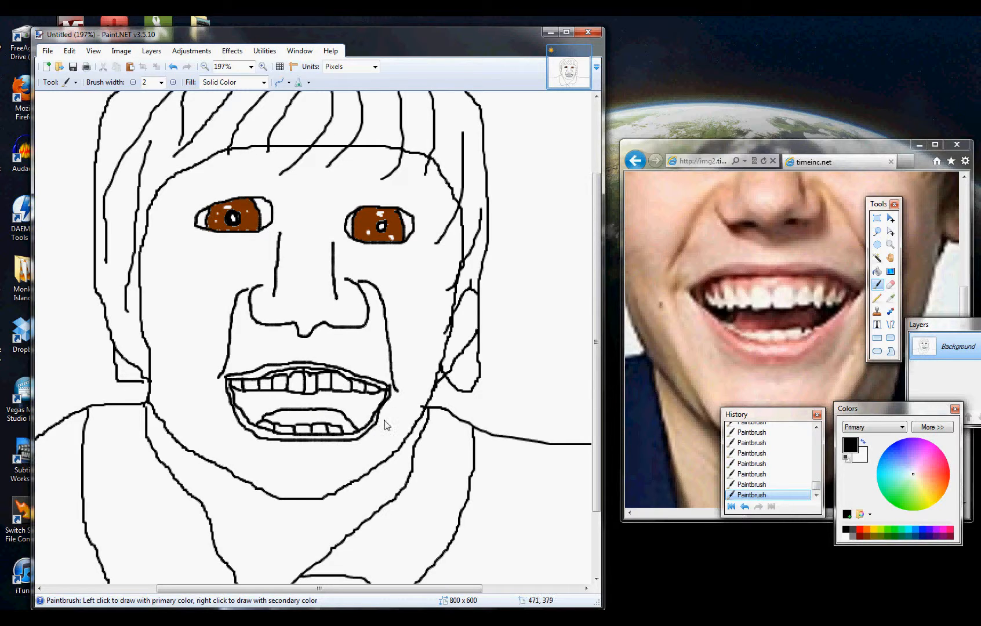
- Paint a black crease line on each side of the chin and dot a small mole on each cheek
left_click(753, 348)
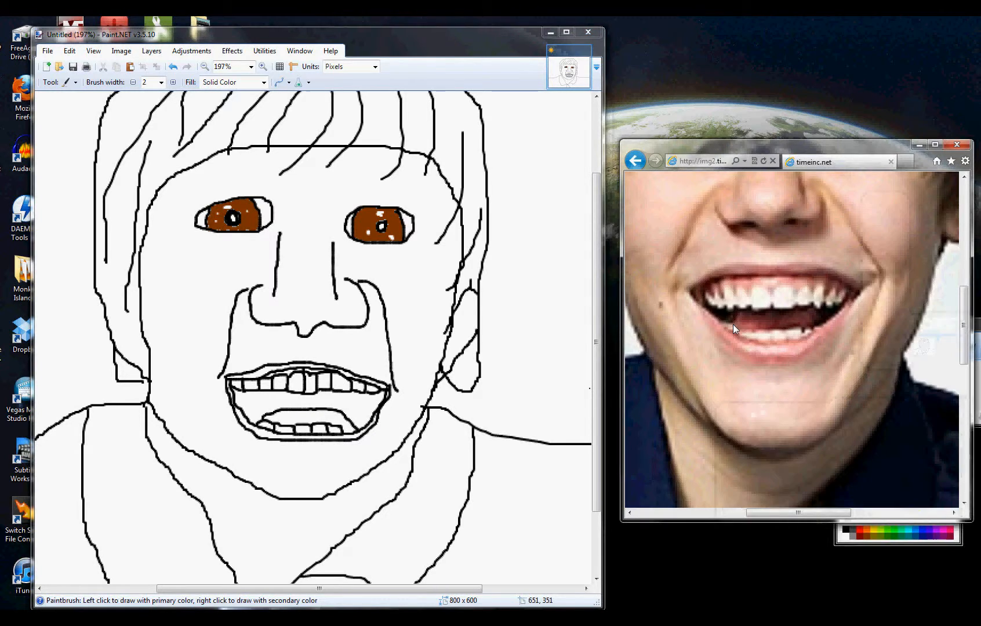
scroll(731, 323, "down", 5)
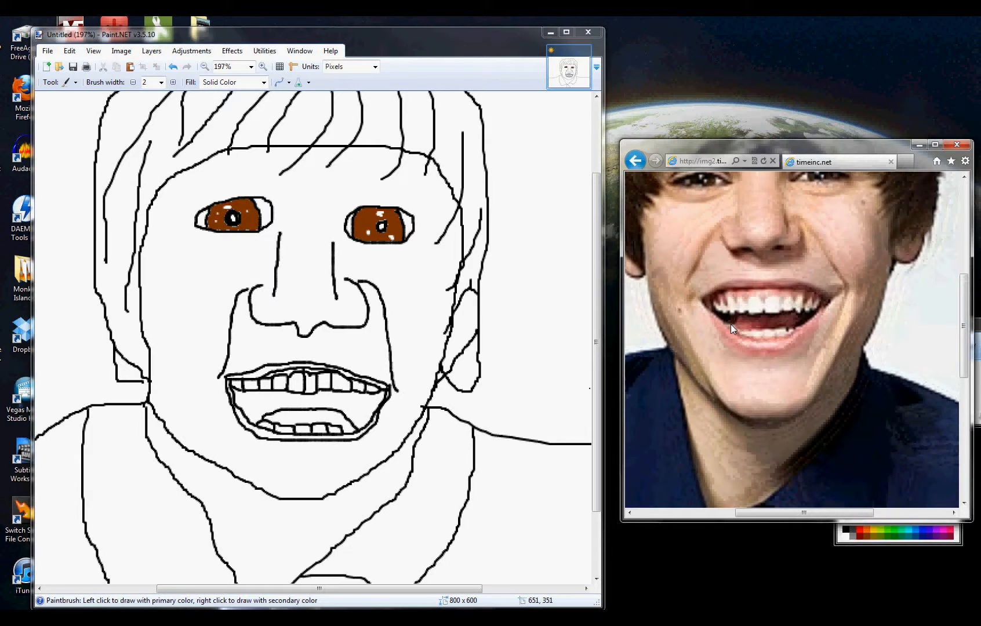
scroll(733, 322, "down", 3)
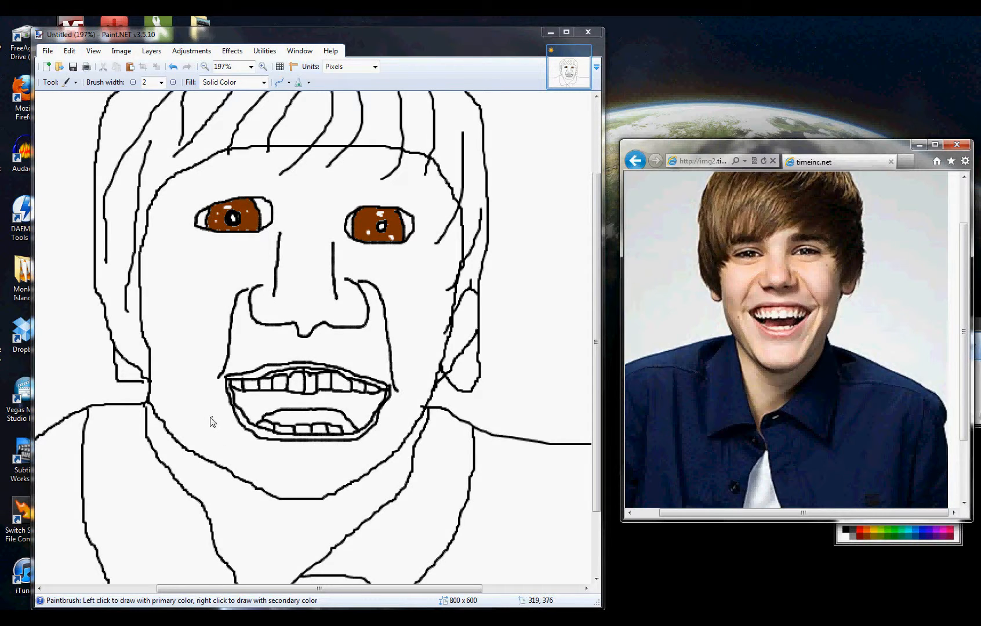
left_click_drag(207, 414, 218, 466)
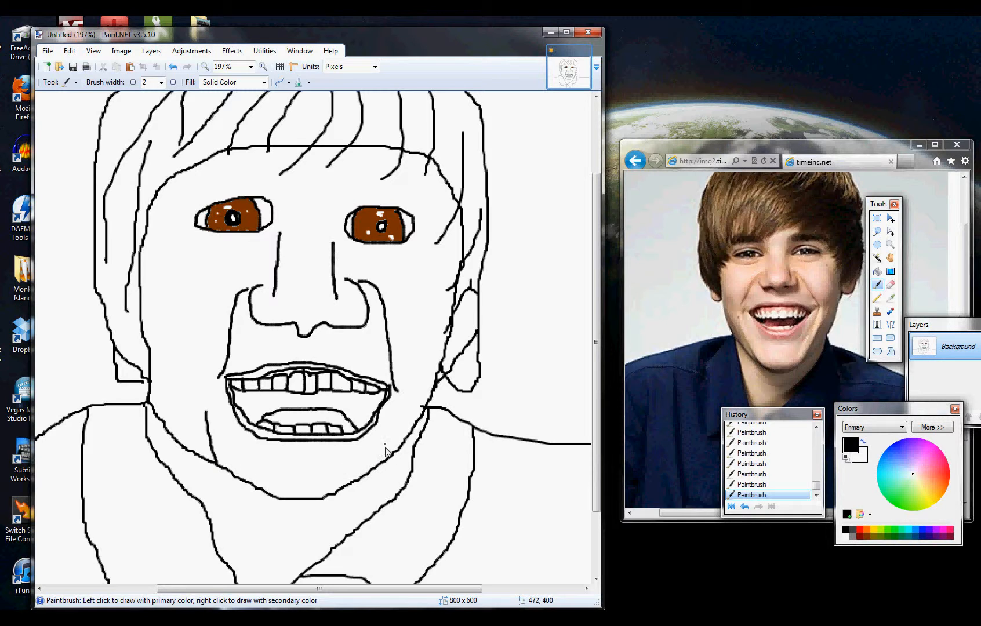
left_click_drag(392, 458, 412, 412)
- Scribble thick black eyebrows above both eyes with short Paintbrush strokes
mouse_move(193, 196)
left_mouse_down()
mouse_move(251, 181)
mouse_move(269, 192)
mouse_move(247, 175)
mouse_move(202, 193)
left_mouse_up()
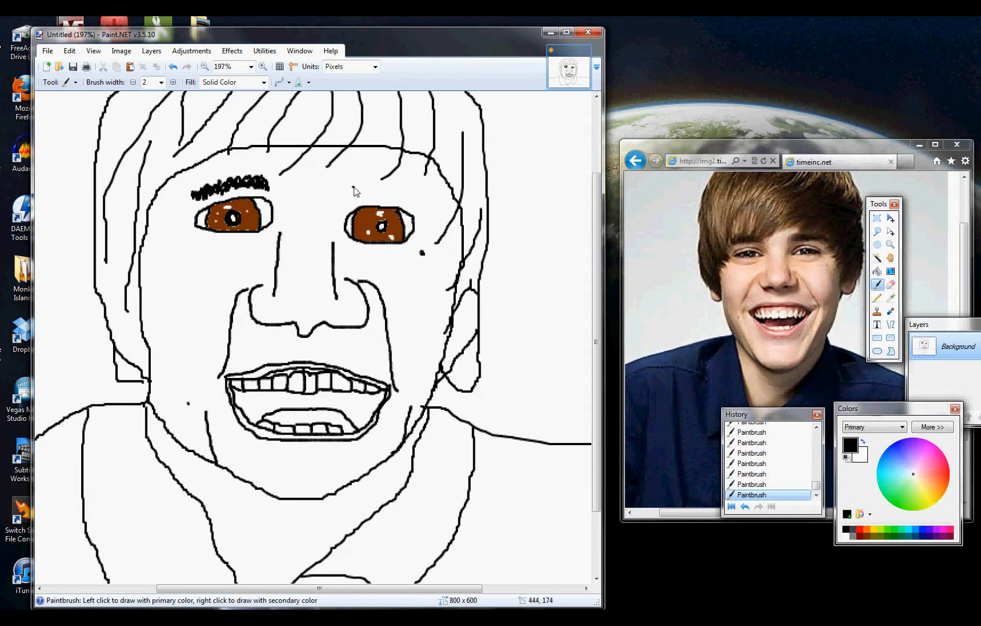
mouse_move(353, 187)
left_mouse_down()
mouse_move(354, 195)
mouse_move(360, 186)
mouse_move(376, 189)
left_mouse_up()
left_click_drag(383, 191, 394, 195)
left_click_drag(402, 193, 417, 201)
left_click_drag(352, 193, 349, 191)
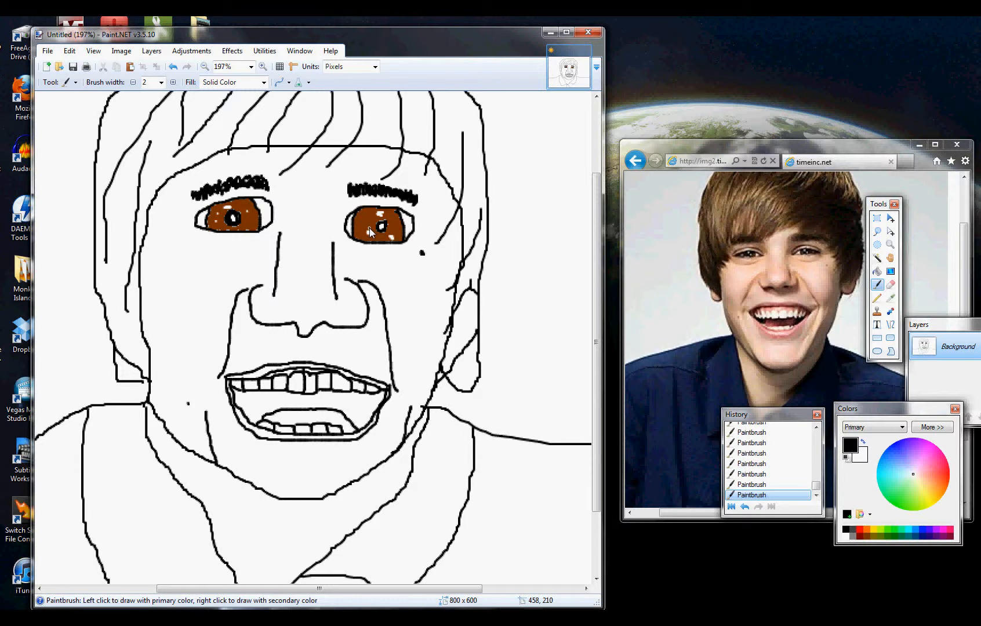
- Fill the face with a light orange skin tone using the Paint Bucket
scroll(371, 231, "down", 4)
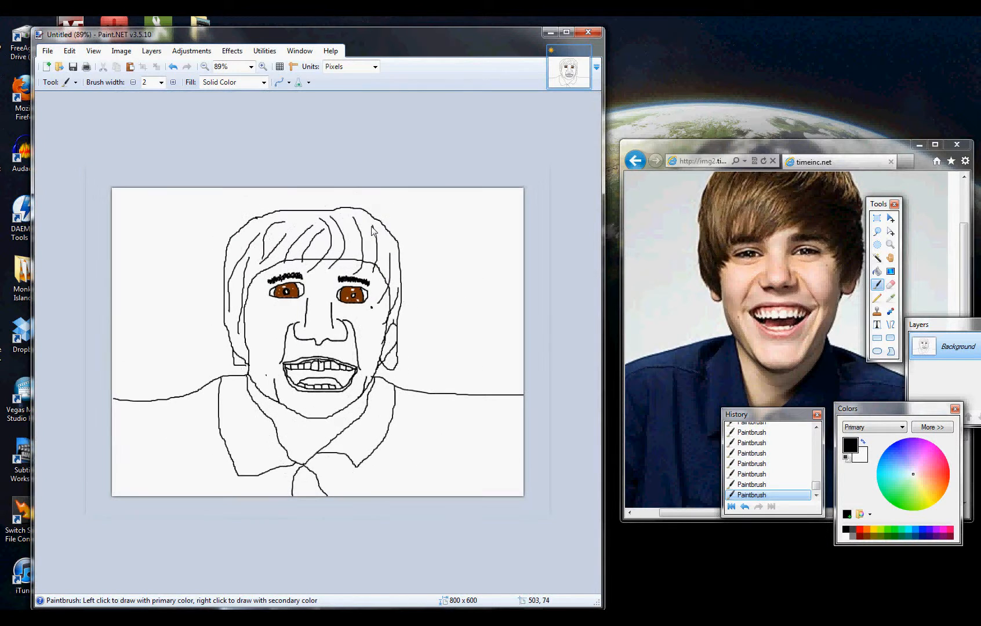
scroll(372, 231, "up", 1)
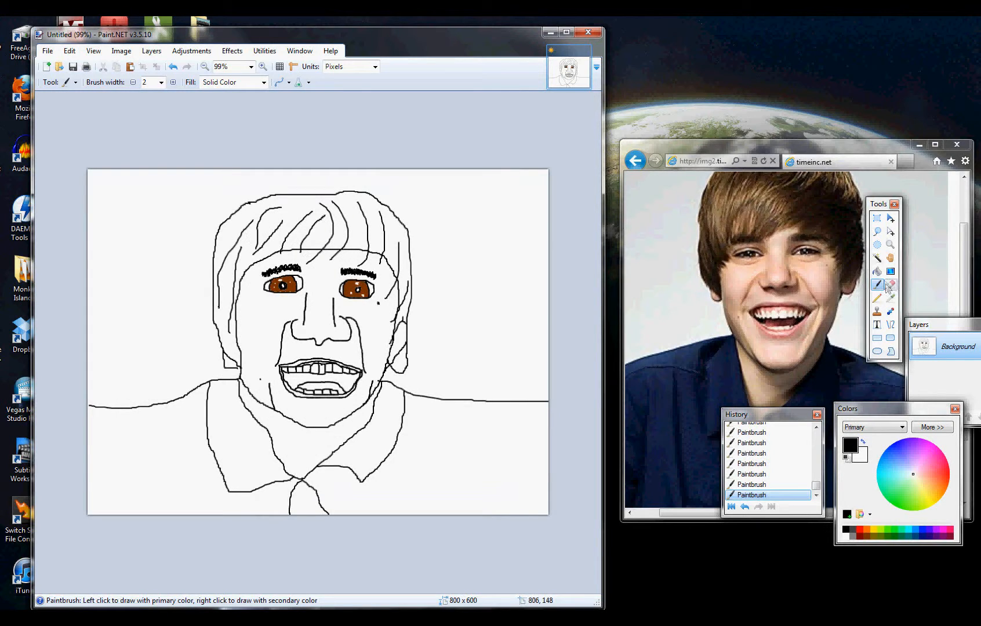
left_click(879, 273)
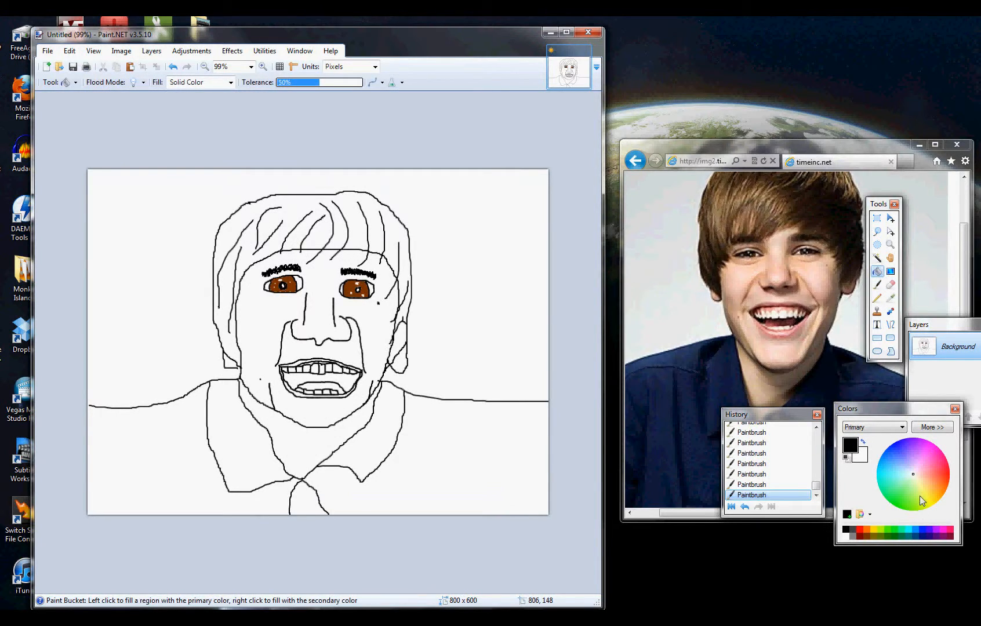
left_click_drag(921, 492, 930, 483)
left_click(262, 351)
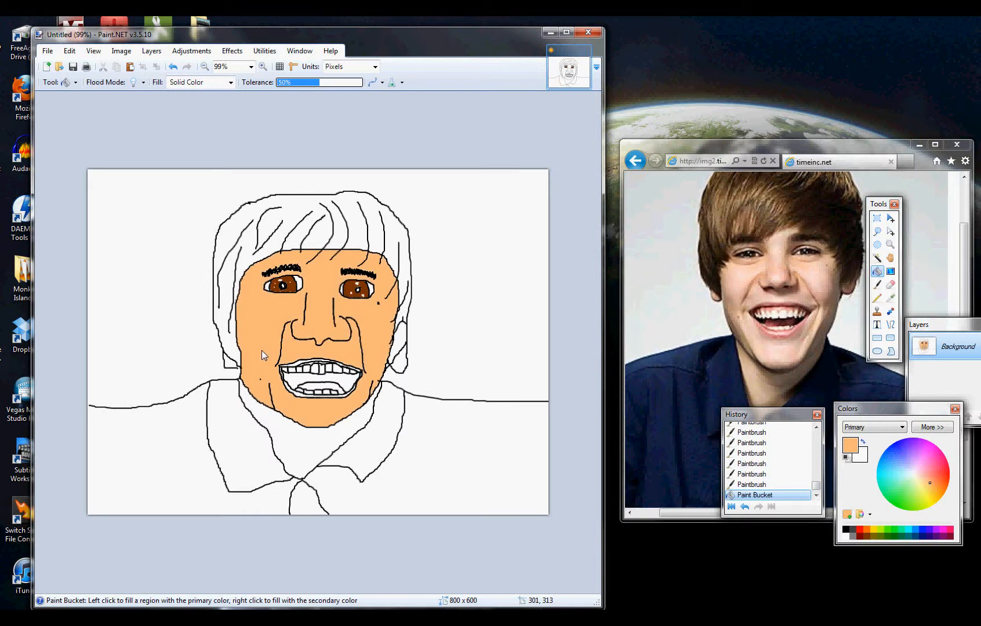
left_click(300, 452)
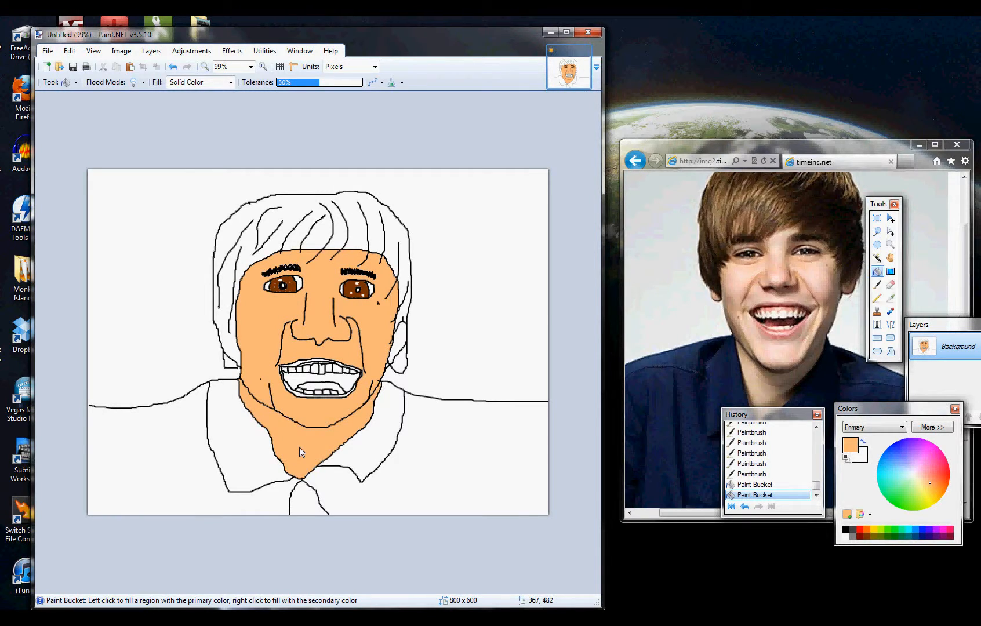
key("ctrl+z")
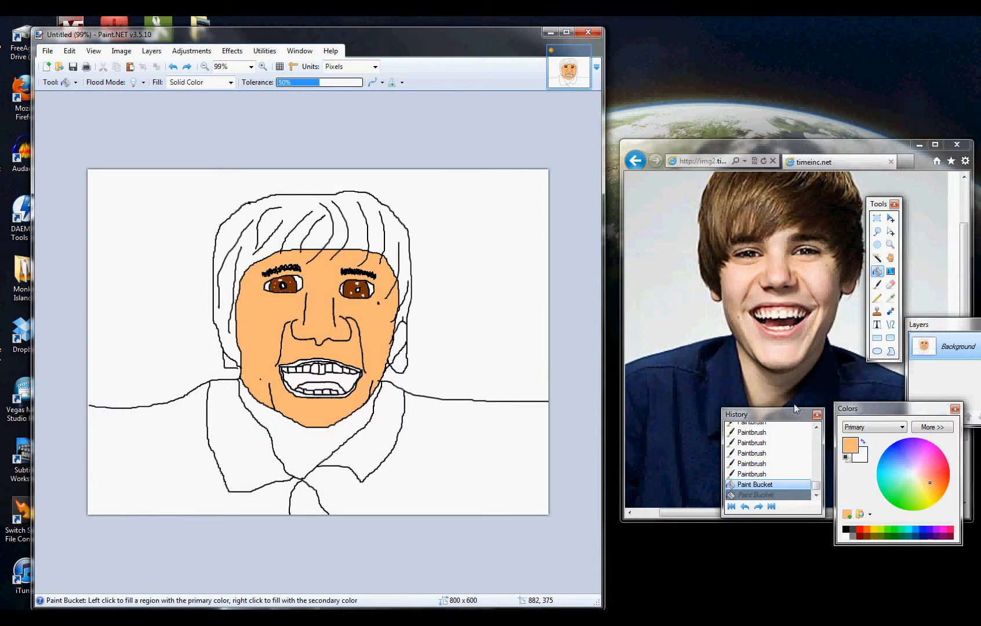
- Fill the main hair area around the face with dark brown using the Paint Bucket
mouse_move(934, 484)
left_mouse_down()
mouse_move(939, 476)
mouse_move(949, 498)
mouse_move(956, 488)
left_mouse_up()
left_click(866, 536)
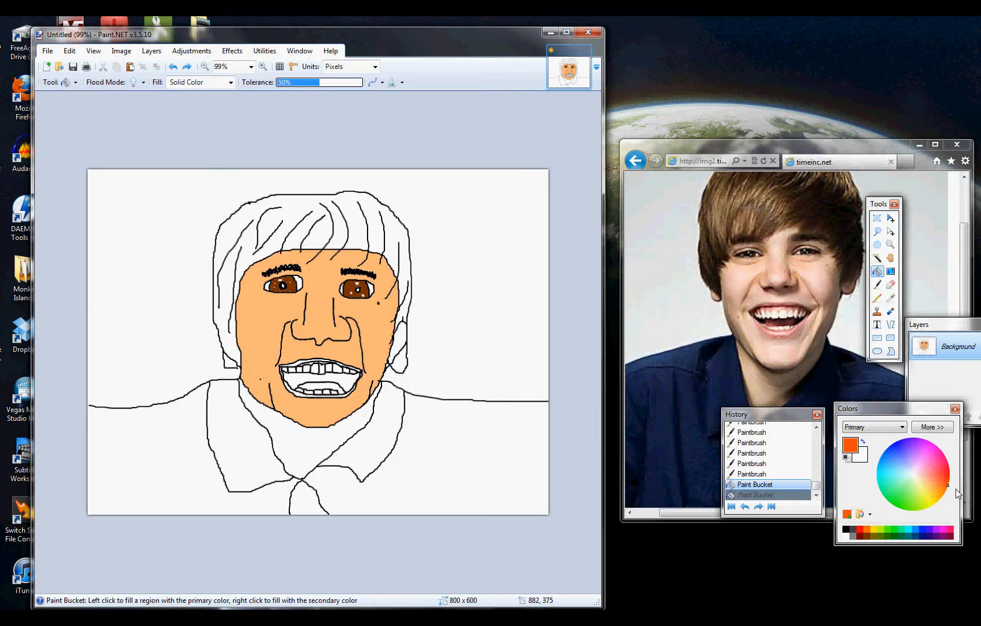
left_click(866, 537)
left_click(301, 215)
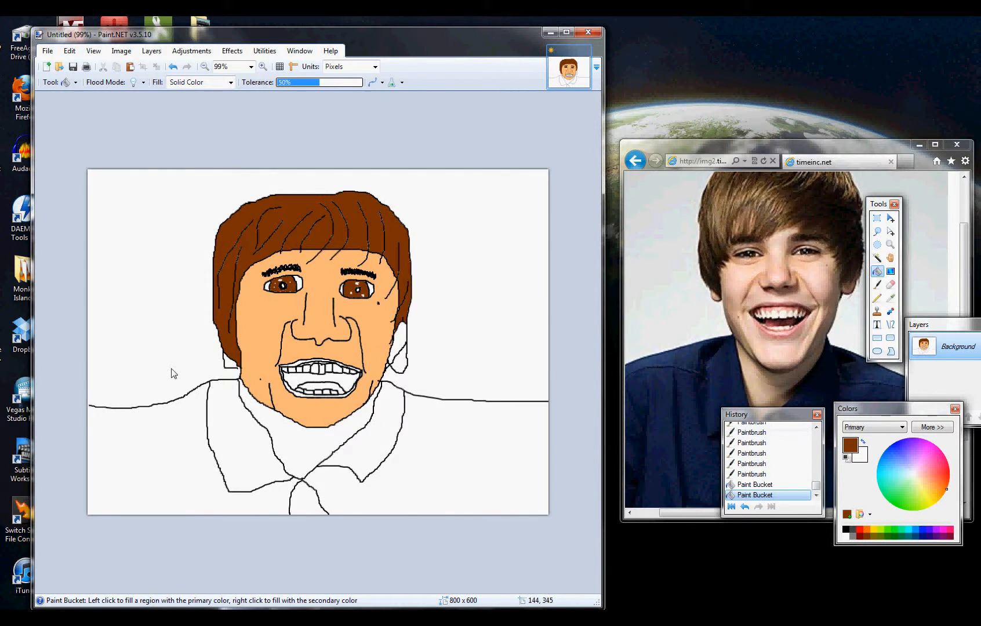
- Close the gap at the bottom of the left ear's outline with the black Paintbrush
scroll(172, 373, "up", 6)
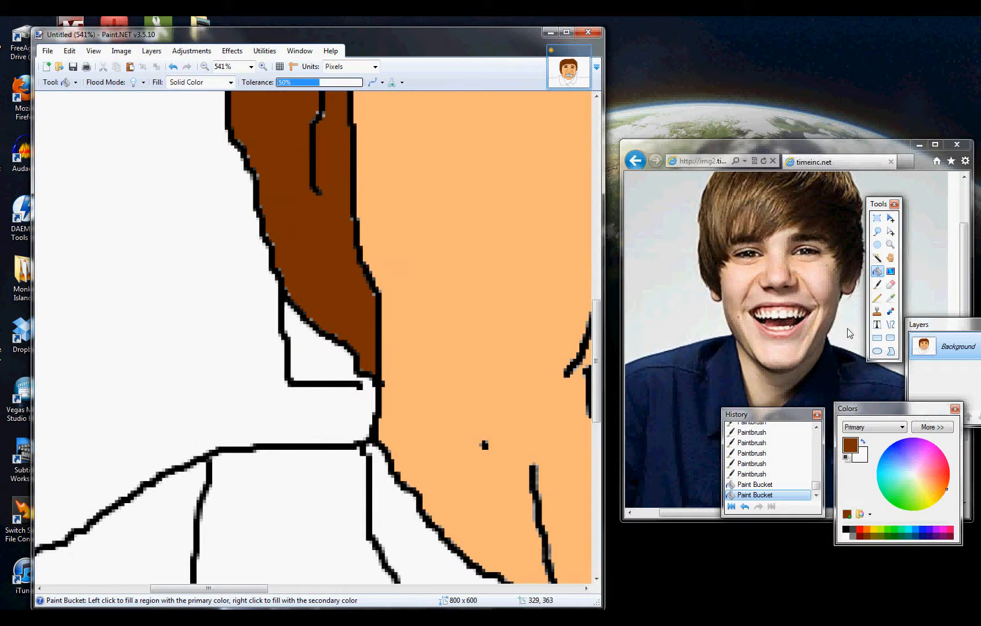
left_click(847, 457)
left_click(877, 284)
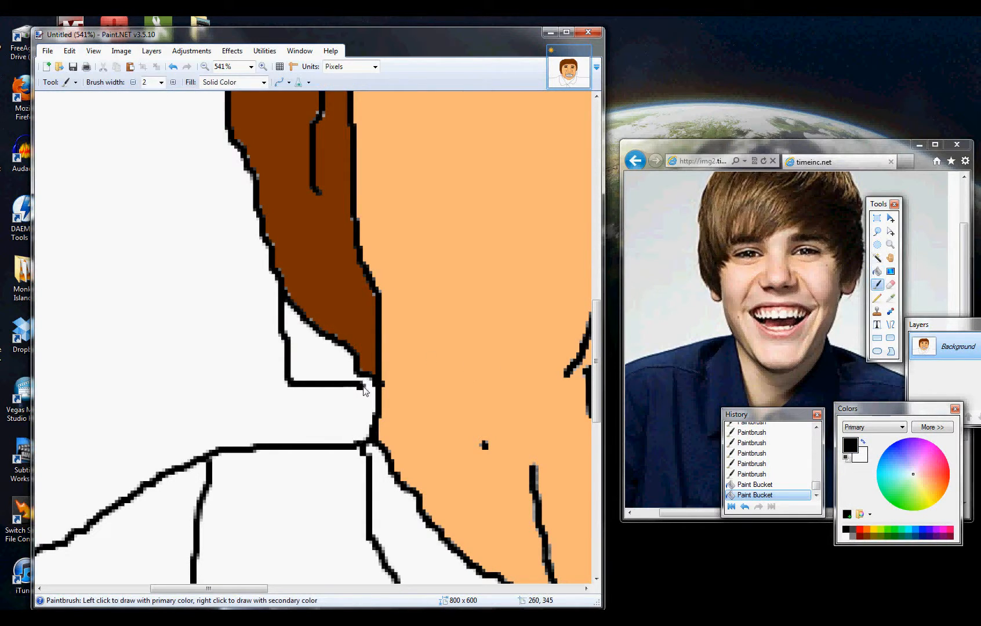
left_click_drag(364, 389, 375, 384)
- Fill the remaining hair section in front of the right ear with dark brown using the Paint Bucket
scroll(366, 399, "down", 5)
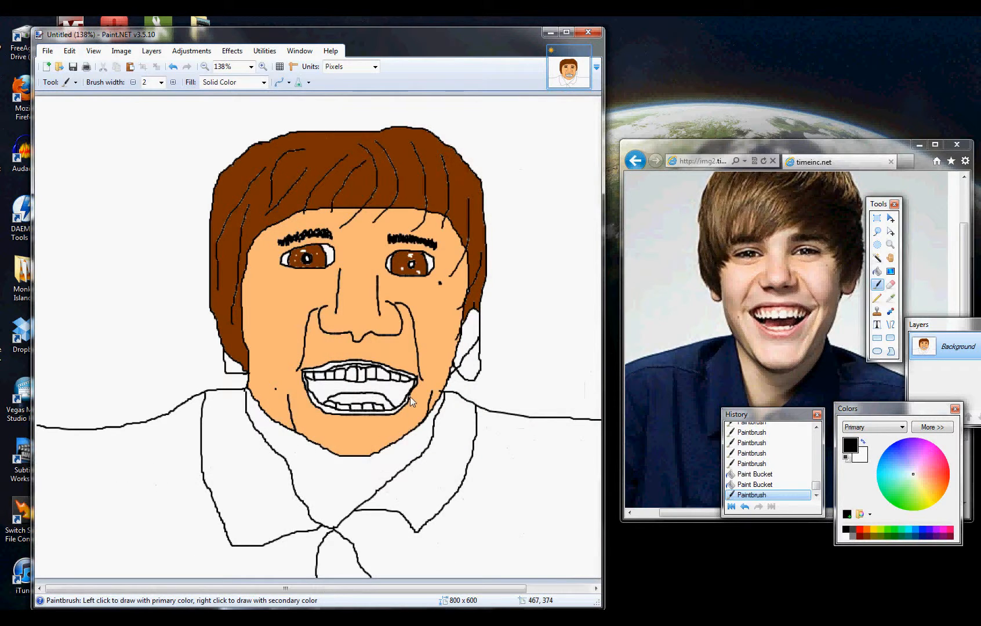
scroll(489, 371, "up", 2)
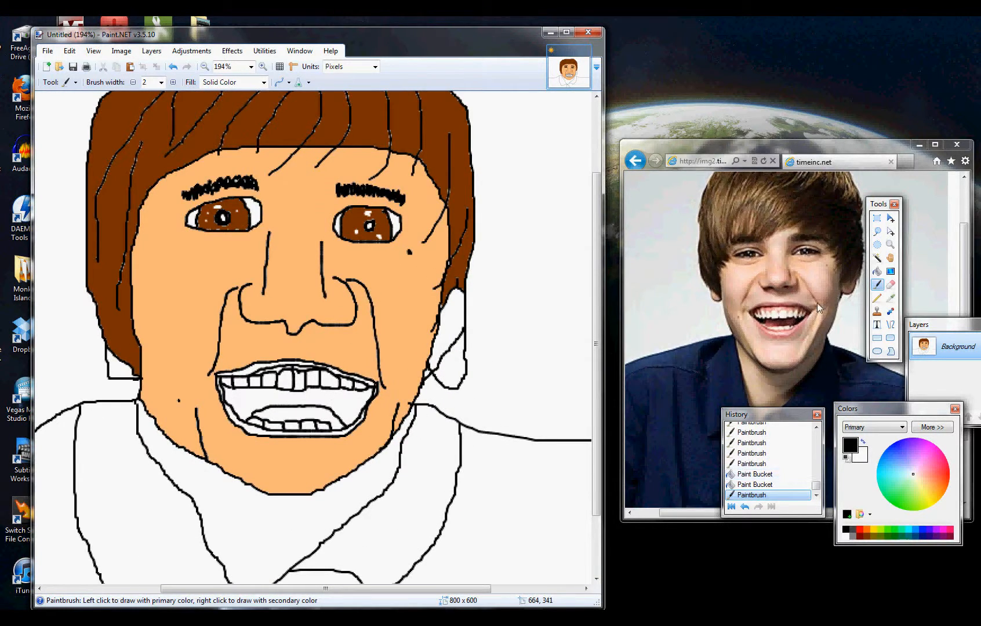
left_click(876, 271)
left_click(865, 536)
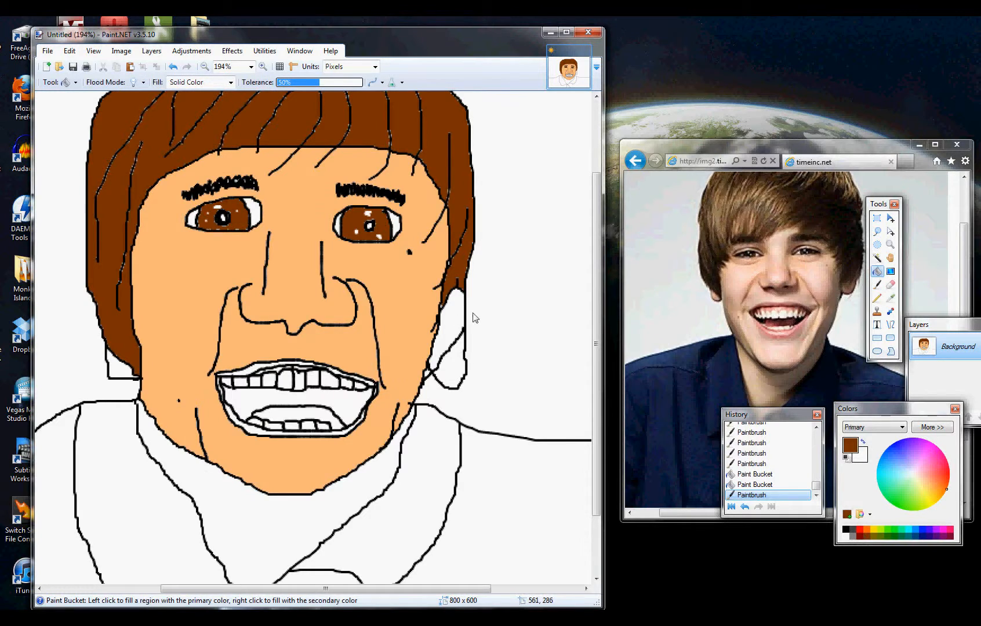
left_click(447, 319)
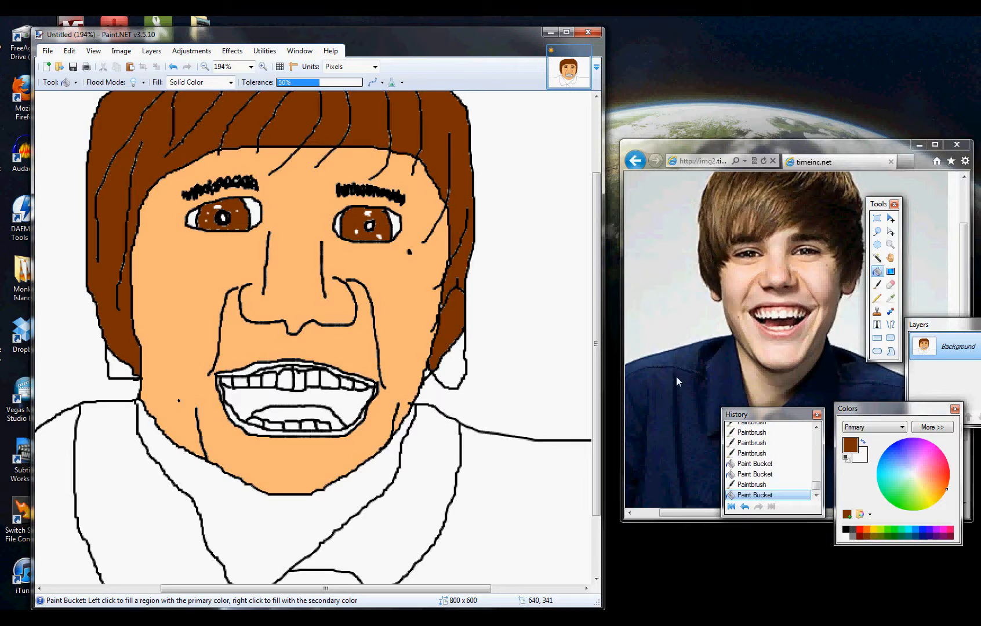
- Sample the face's light orange skin tone and fill both exposed ear sections with it using the Paint Bucket
left_click(876, 287)
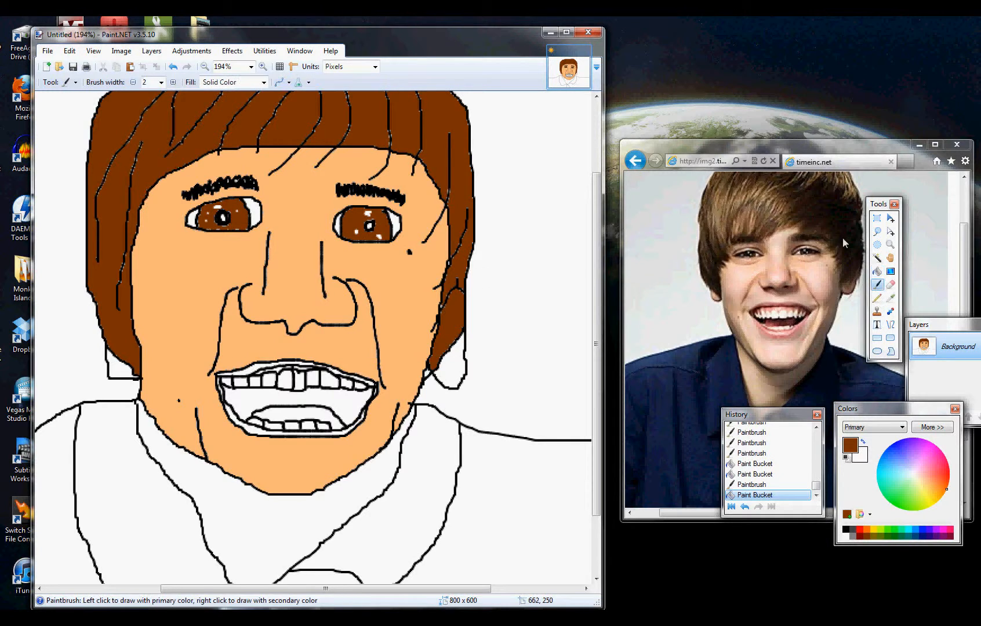
left_click(891, 299)
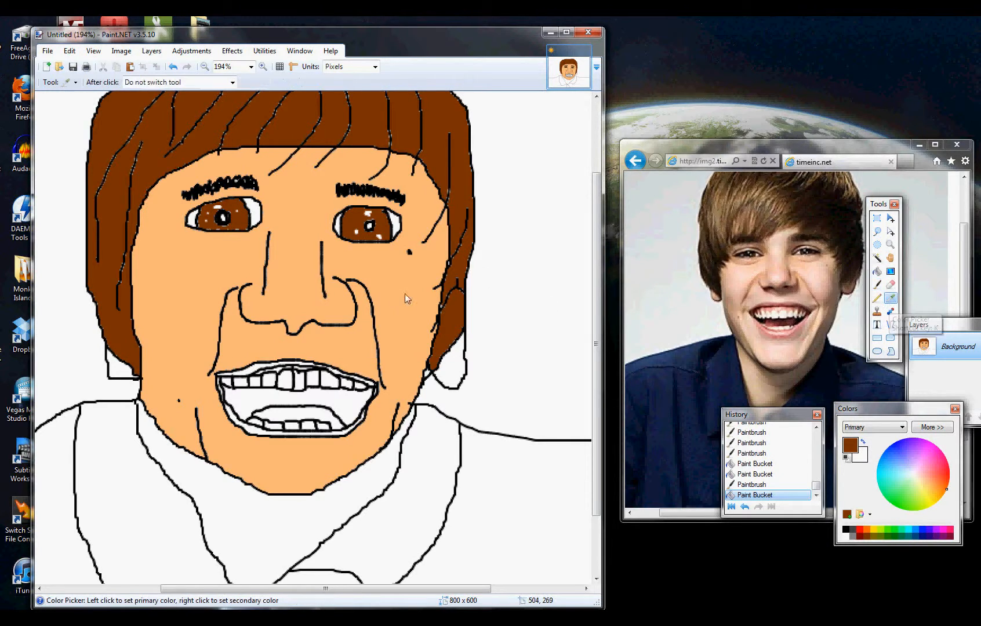
left_click(385, 294)
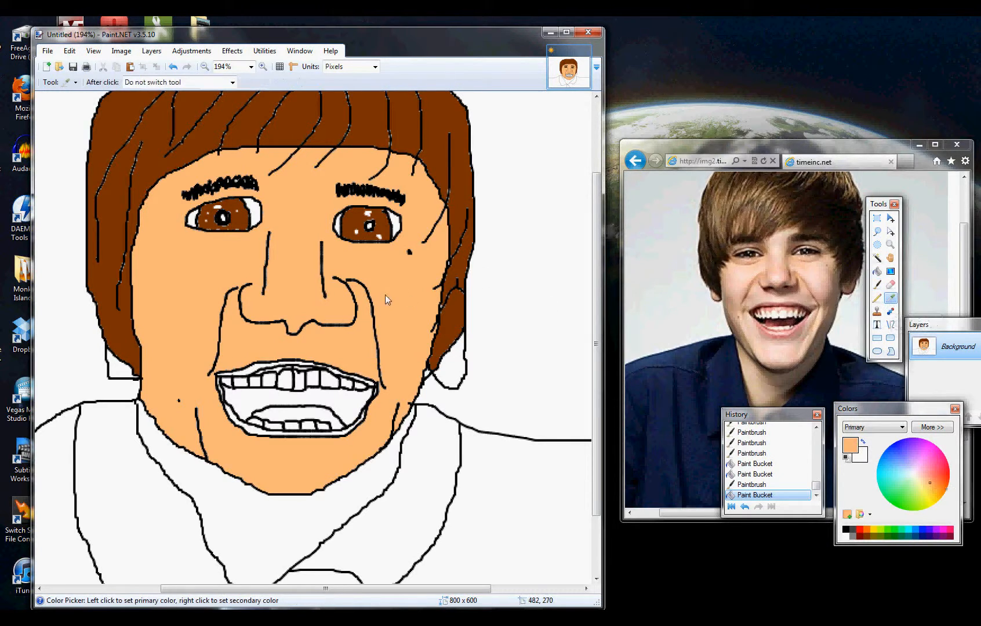
left_click(877, 272)
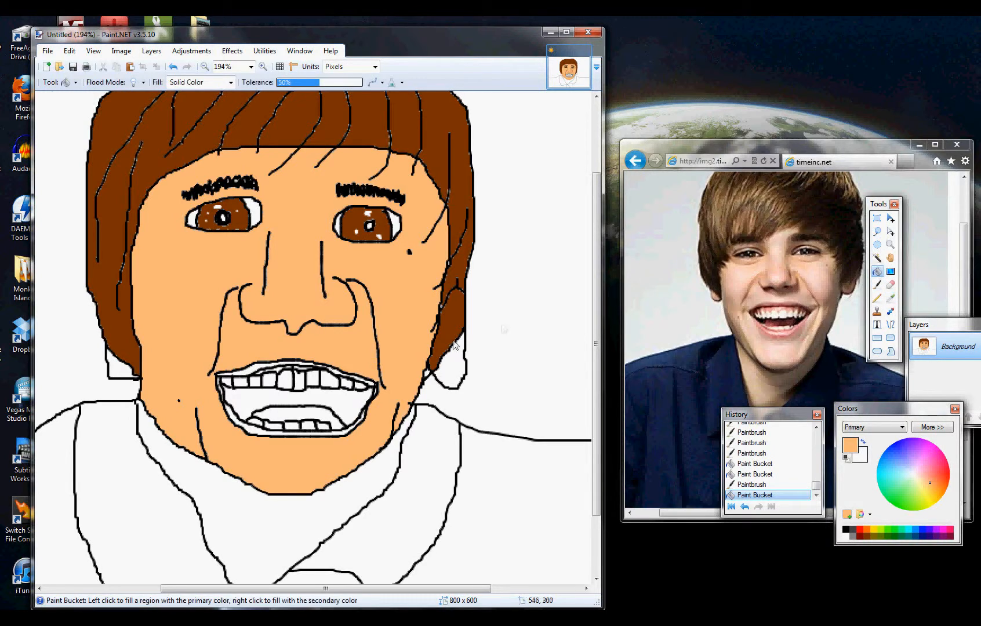
left_click(427, 376)
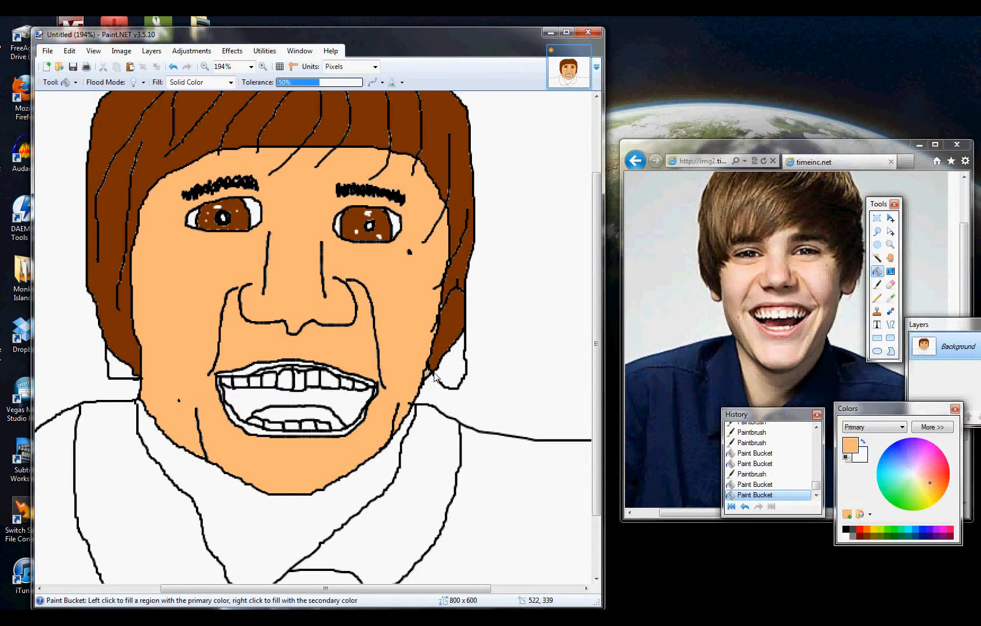
left_click(453, 376)
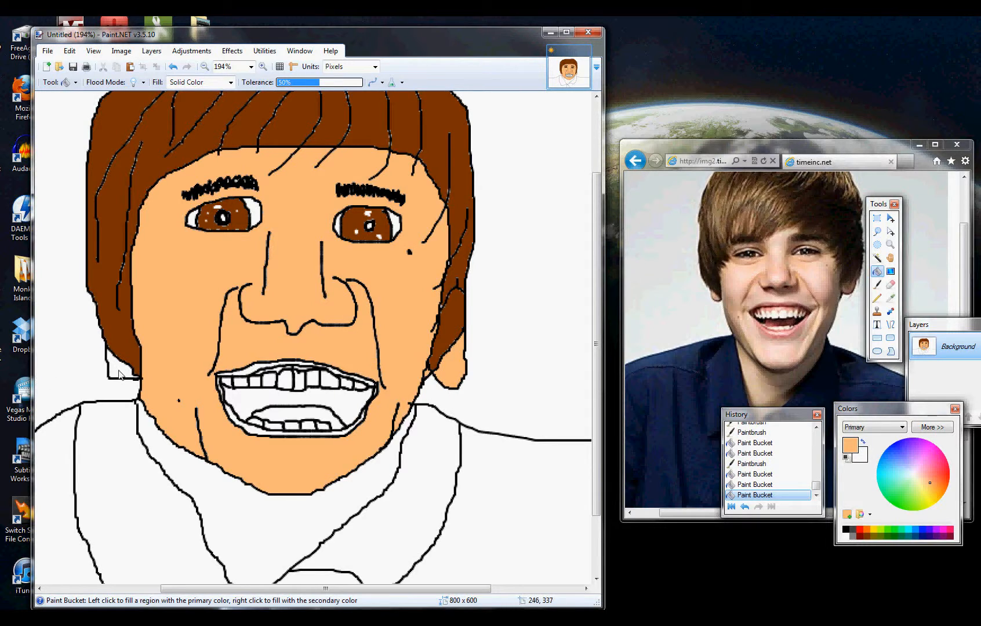
left_click(122, 371)
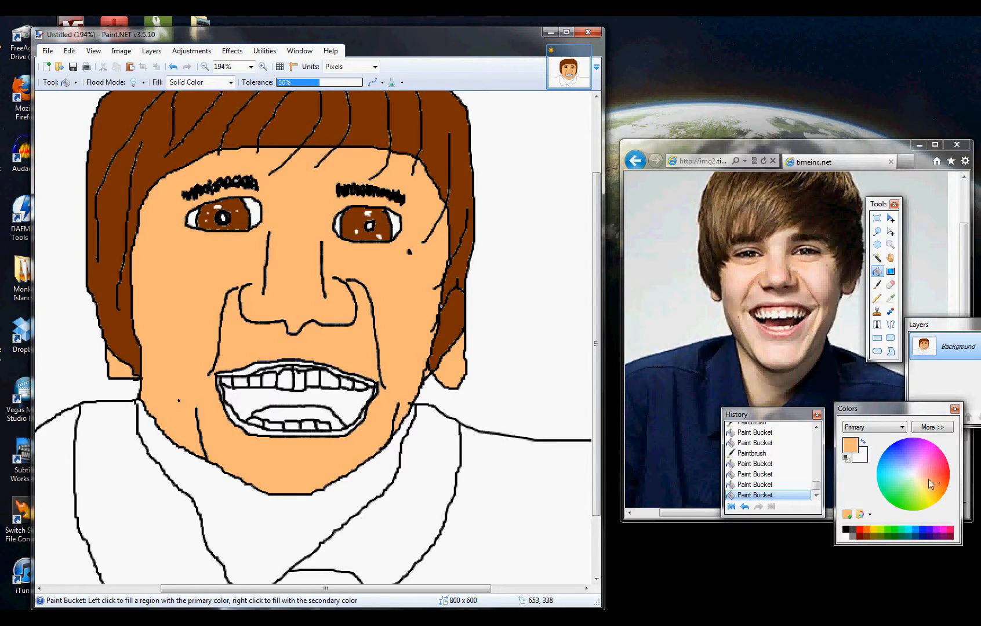
left_click(935, 484)
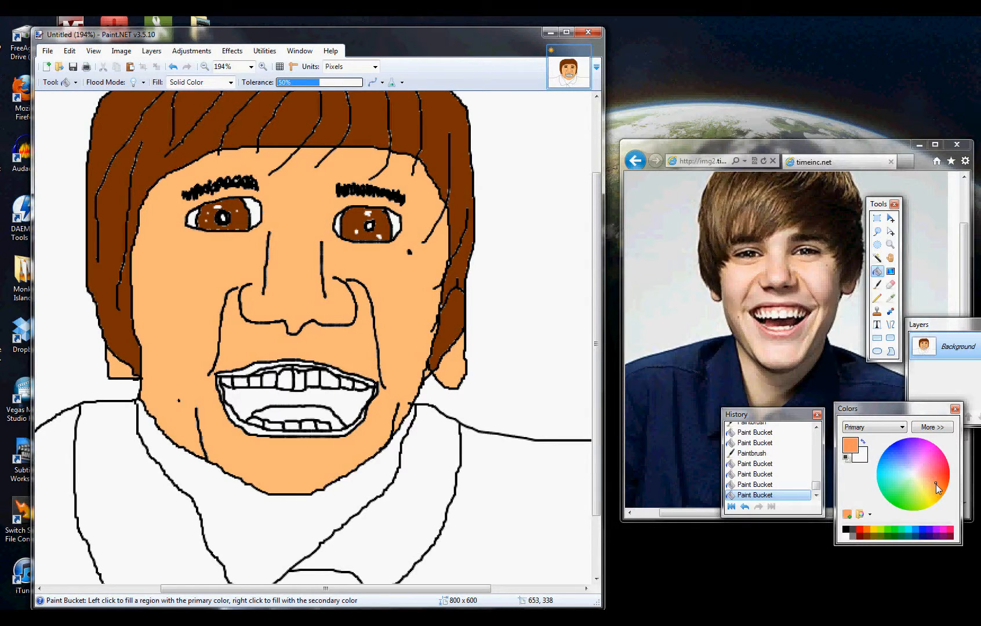
left_click(290, 531)
key("ctrl+b")
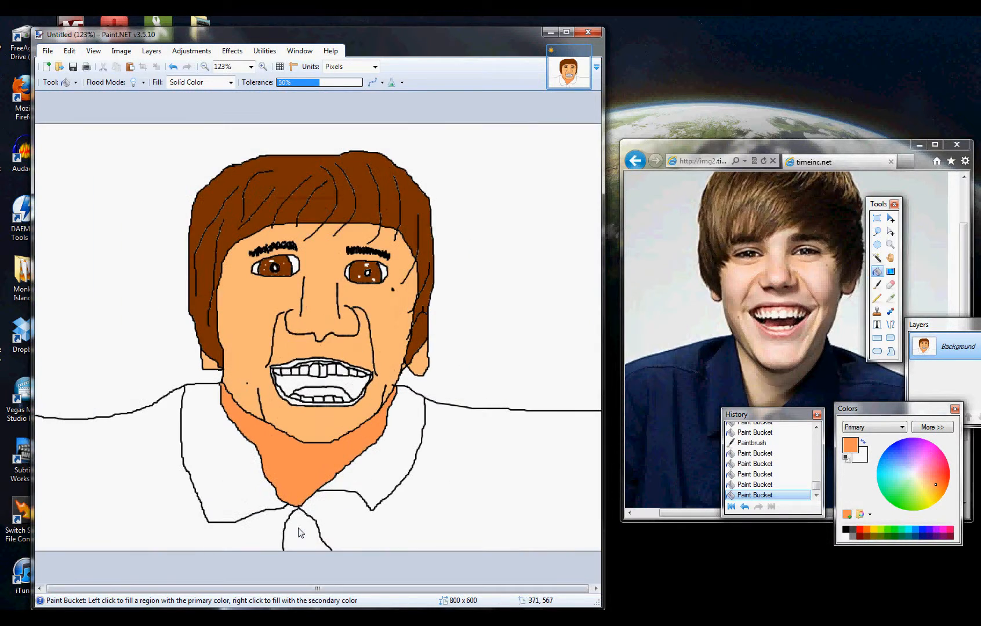
key("ctrl+z")
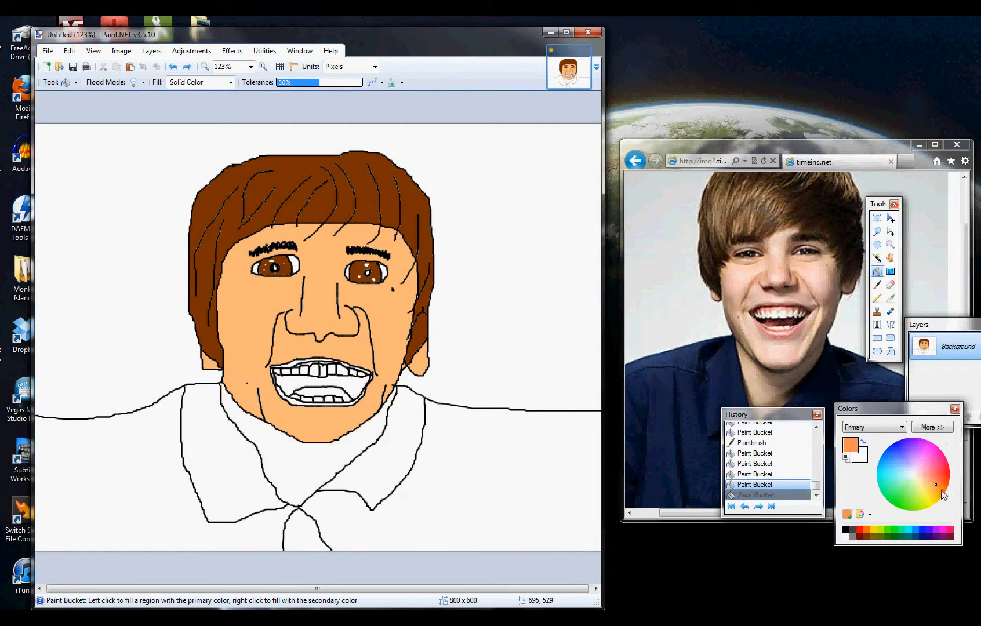
- Fill the neck area between the chin and the shirt collar with orange-red using the Paint Bucket
left_click_drag(941, 485, 949, 471)
left_click(295, 461)
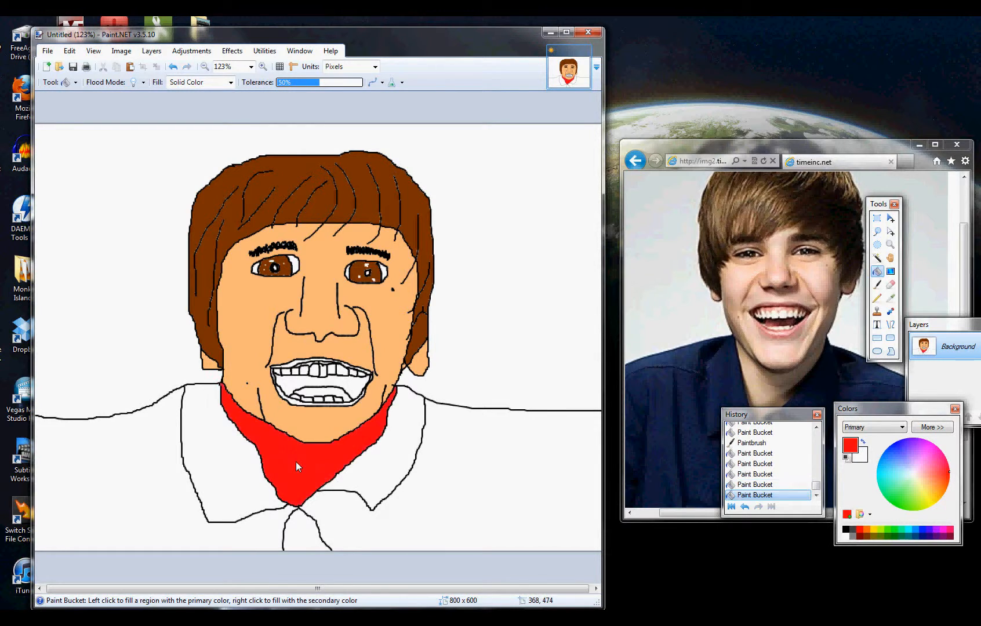
left_click_drag(939, 474, 948, 483)
left_click(316, 462)
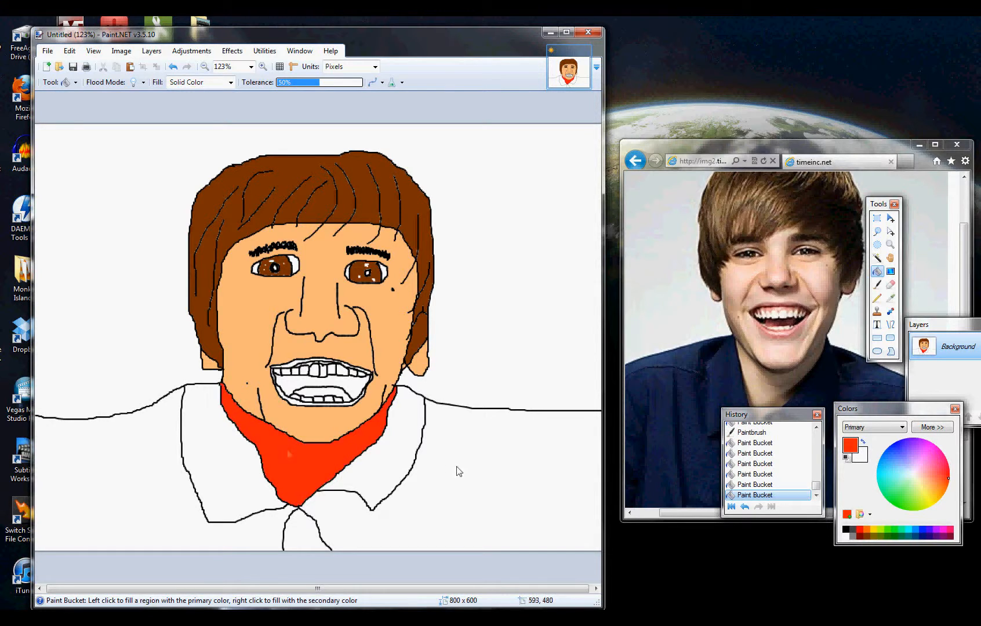
- Fill the tongue behind the lower teeth with a lighter coral red using the Paint Bucket
scroll(287, 424, "up", 2)
scroll(314, 307, "up", 2)
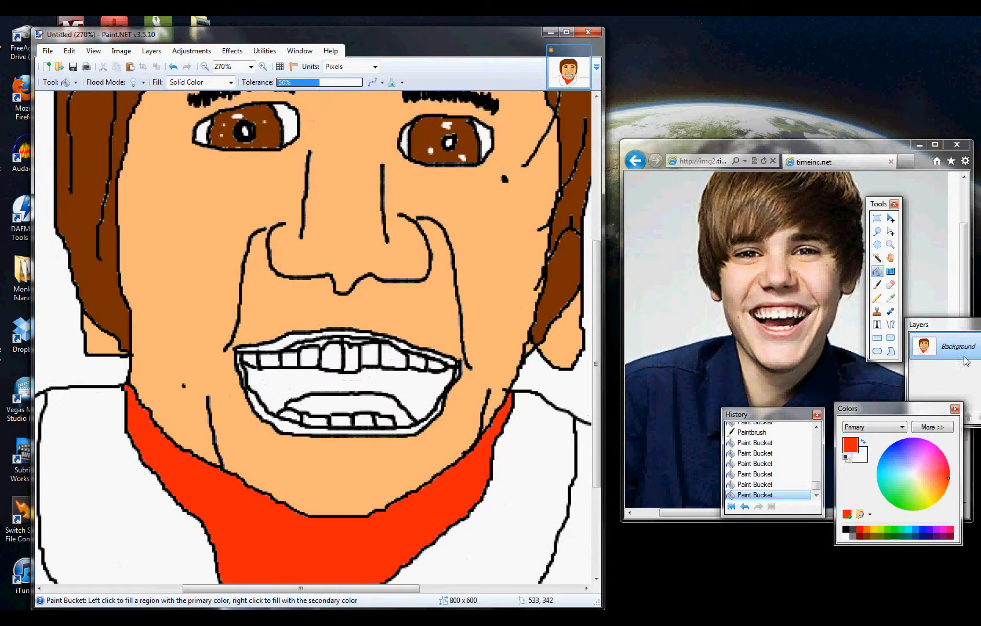
left_click_drag(946, 480, 940, 476)
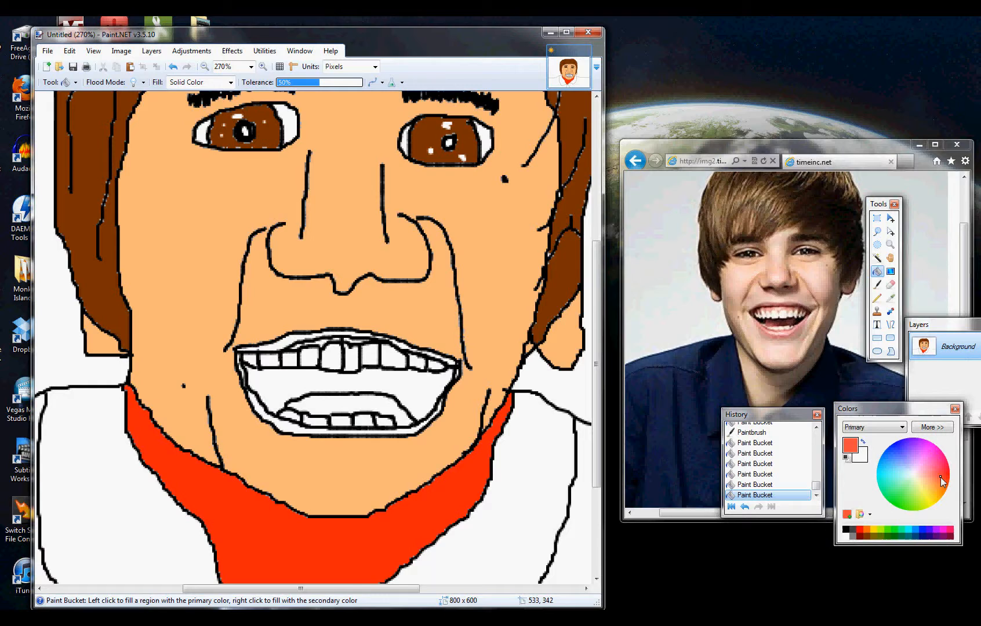
left_click(377, 410)
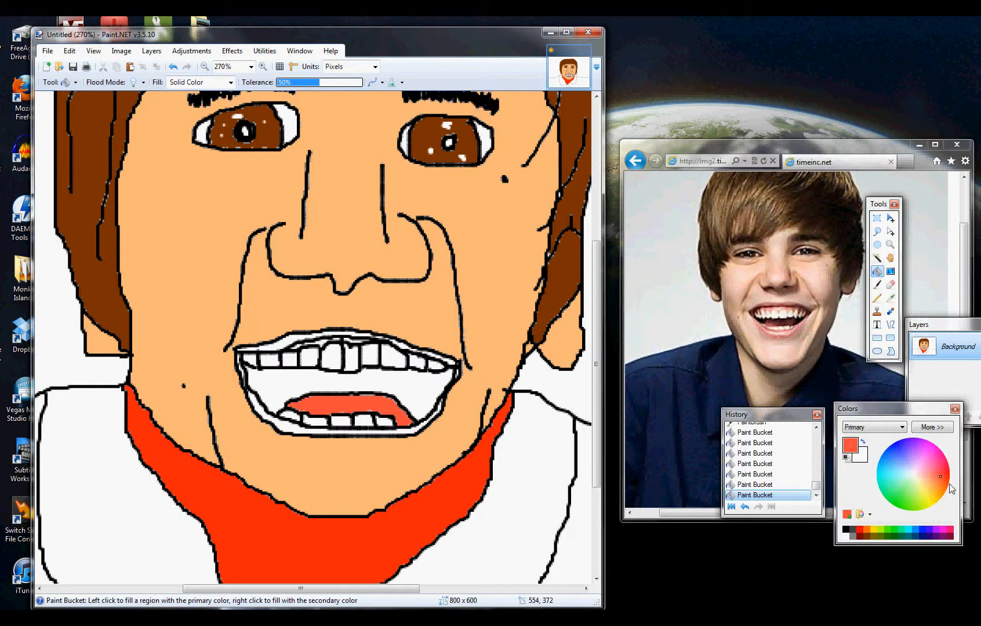
left_click_drag(944, 479, 940, 472)
left_click(941, 536)
left_click(318, 389)
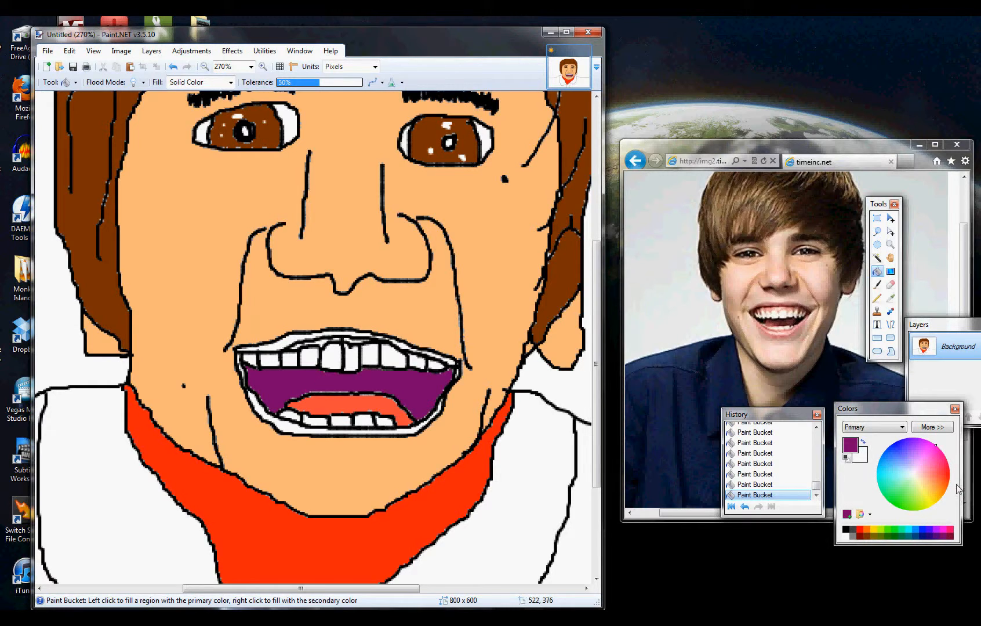
key("ctrl+z")
- Fill the mouth's interior between the upper teeth and the tongue with dark maroon using the Paint Bucket
left_click(949, 536)
left_click(409, 376)
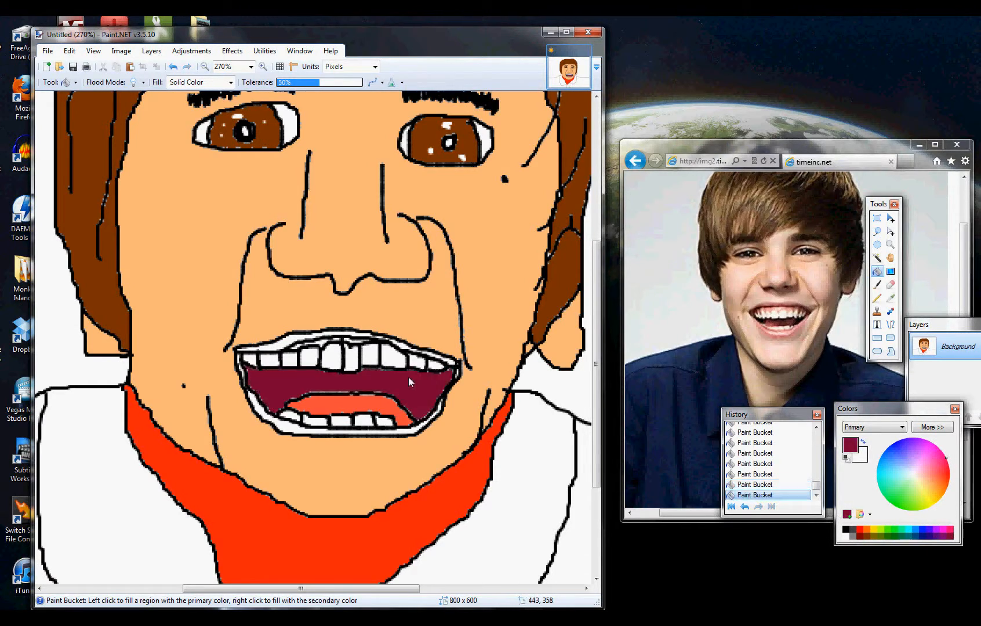
- Fill the upper and lower lips with coral red using the Paint Bucket
scroll(412, 377, "down", 4)
scroll(422, 387, "up", 3)
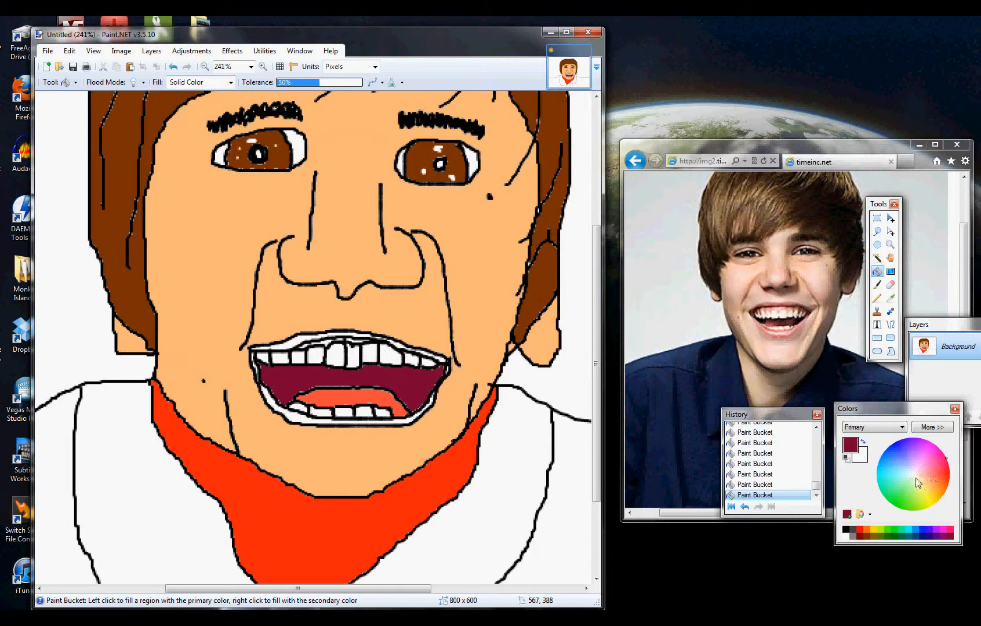
left_click(946, 477)
left_click_drag(946, 480, 942, 478)
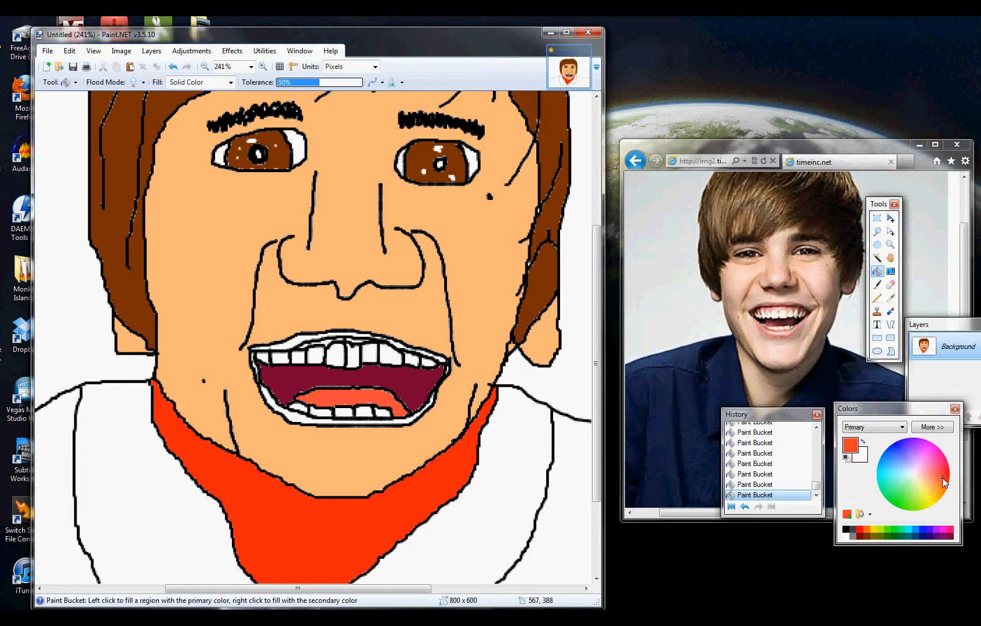
left_click(291, 342)
left_click(296, 414)
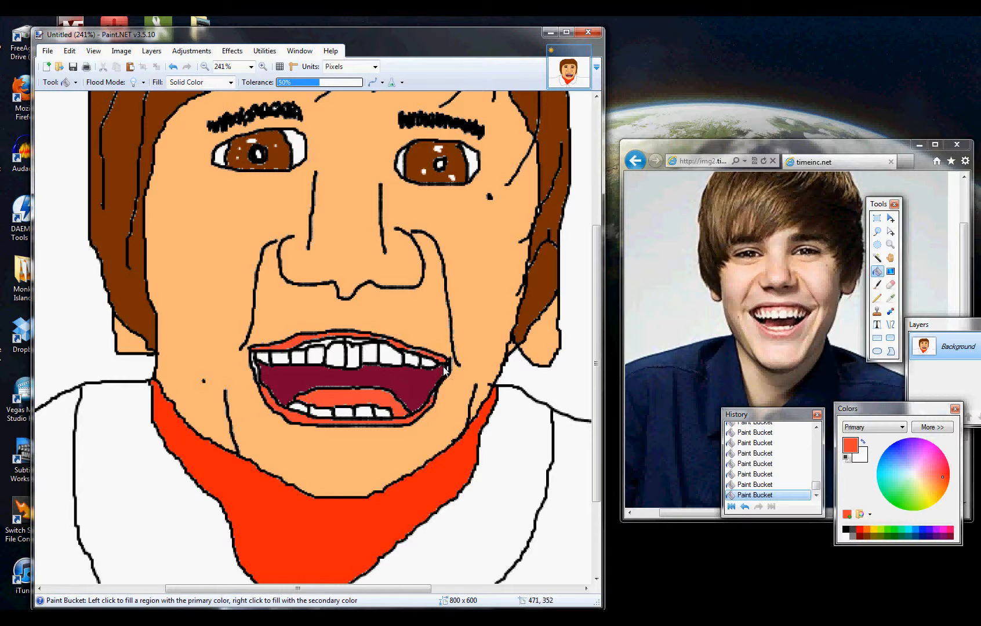
- Fill the shirt, both collar flaps and the background with bright blue using the Paint Bucket
scroll(440, 371, "down", 2)
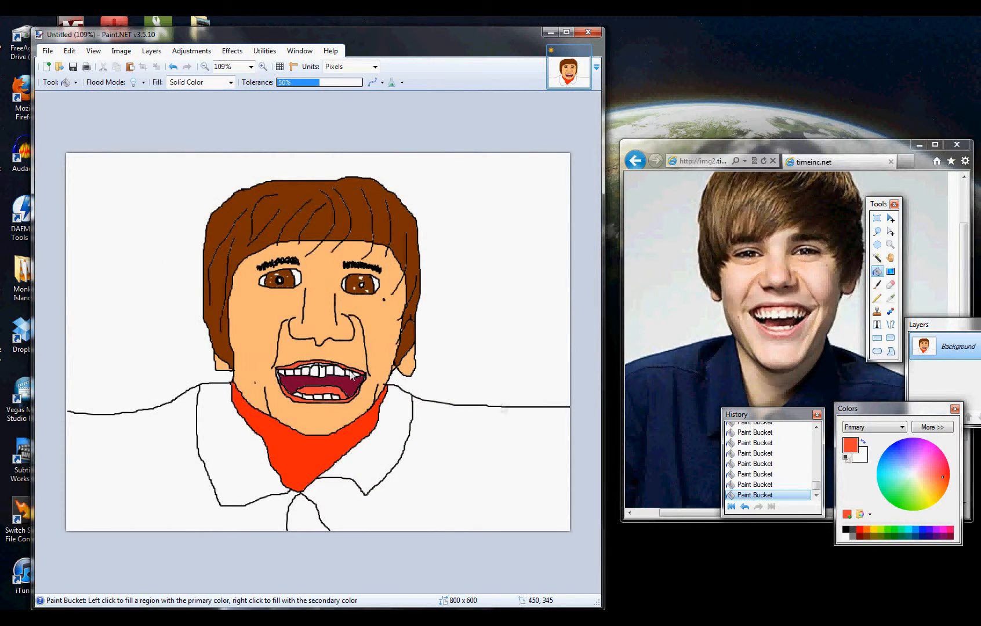
mouse_move(895, 458)
left_mouse_down()
mouse_move(907, 451)
mouse_move(901, 445)
left_mouse_up()
left_click(179, 474)
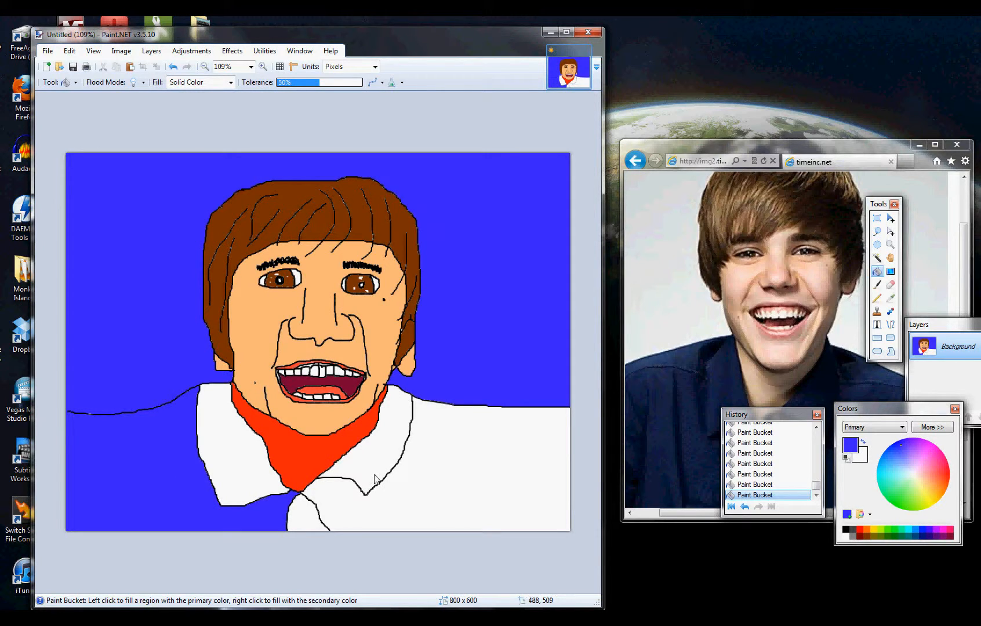
left_click(234, 470)
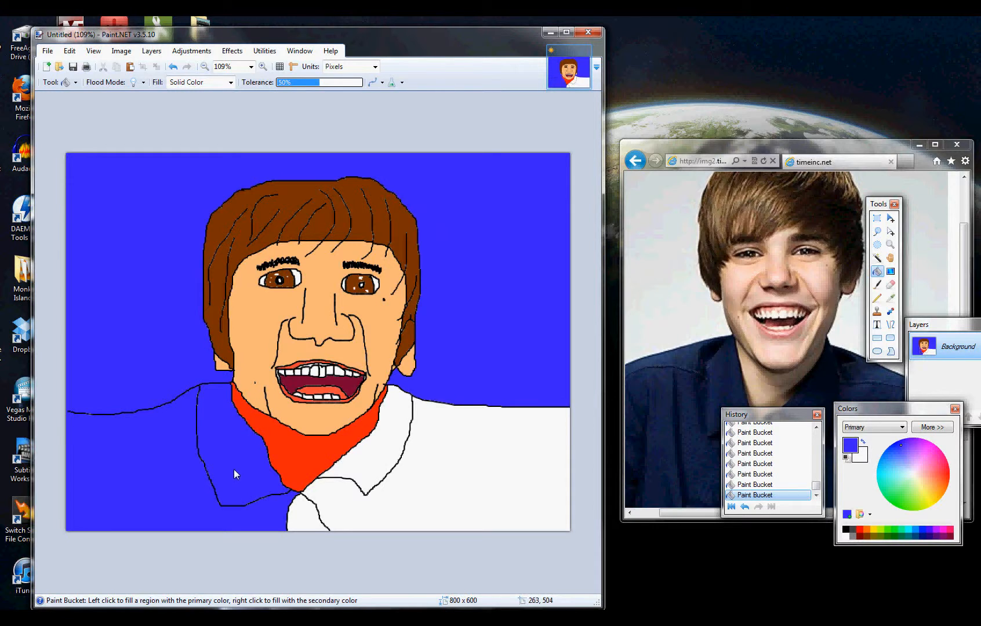
left_click(381, 467)
left_click(372, 500)
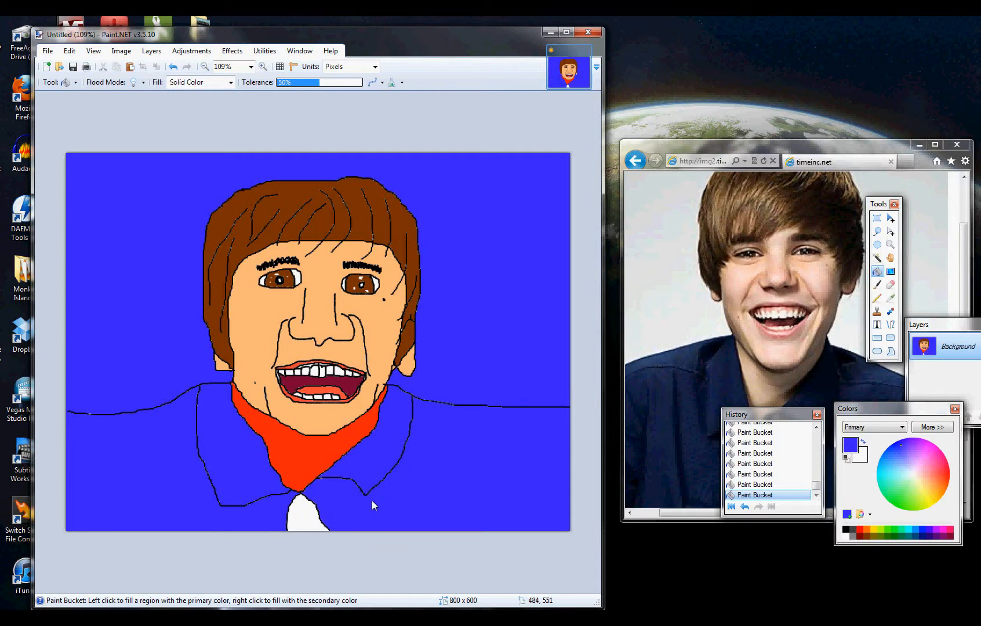
- Uncover the shirt in the reference photo and paint two black buttons beside the white undershirt with the Paintbrush
left_click_drag(768, 415, 664, 367)
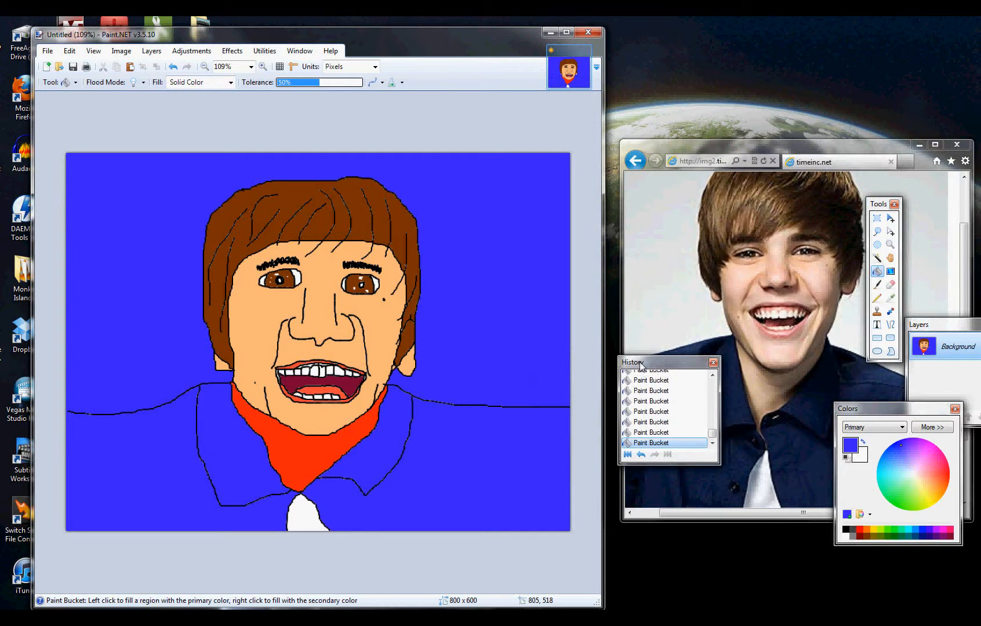
key("ctrl+plus")
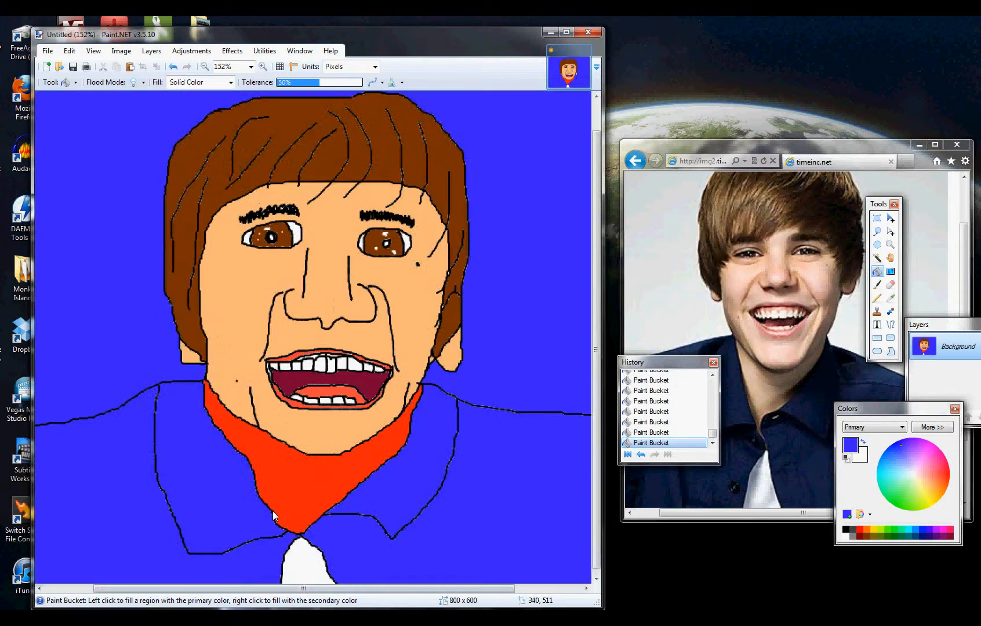
scroll(229, 551, "up", 1)
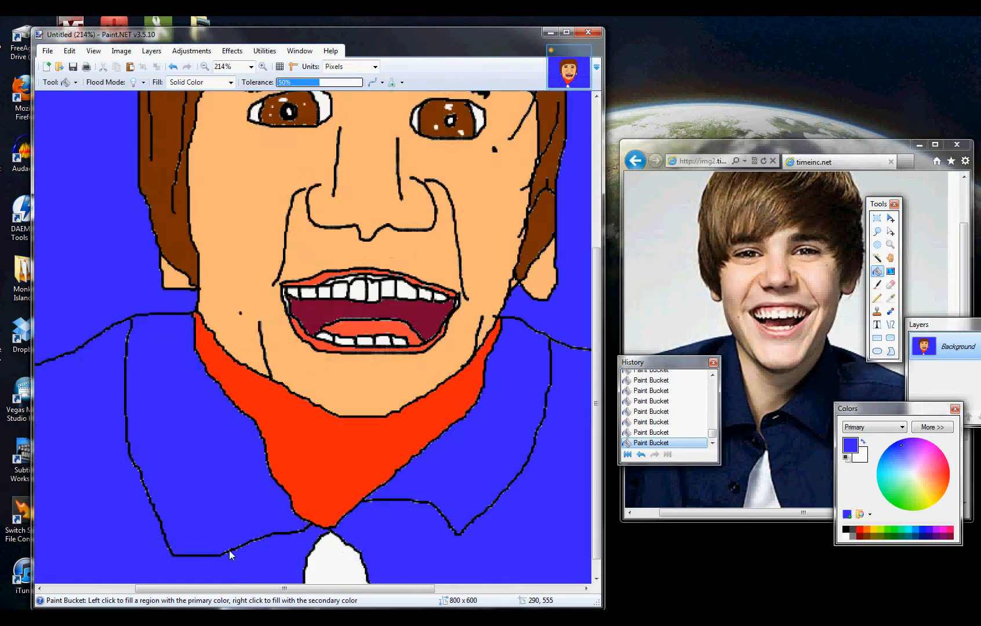
scroll(230, 550, "down", 1)
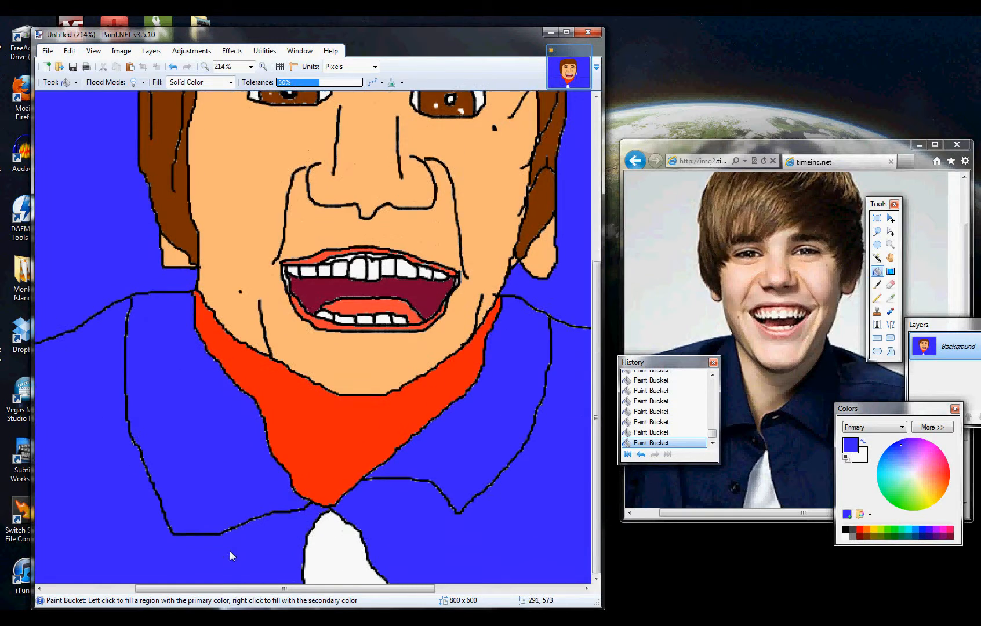
left_click(877, 284)
left_click(846, 457)
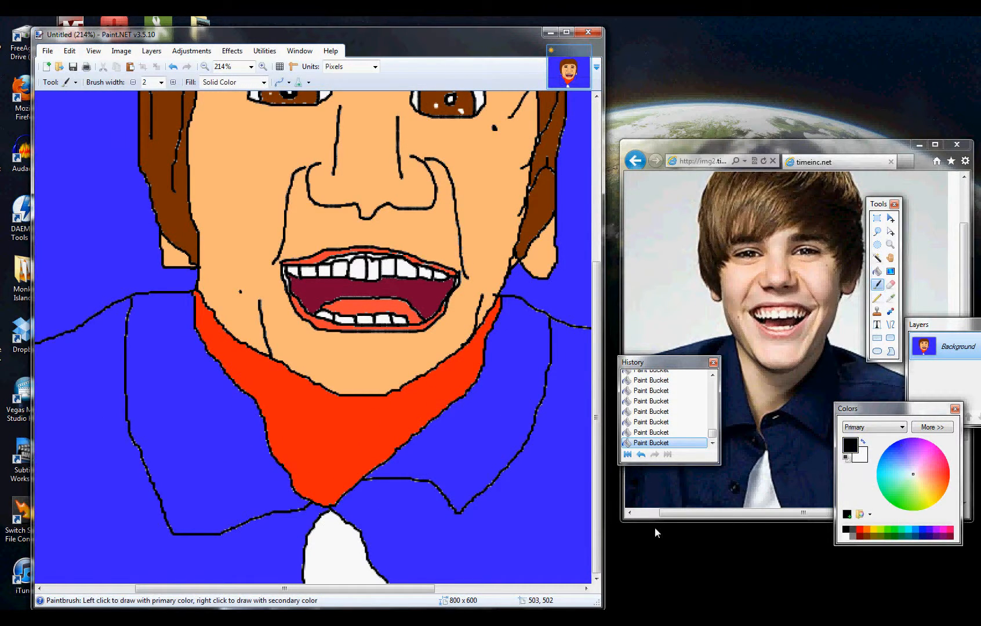
mouse_move(297, 518)
left_mouse_down()
mouse_move(294, 534)
mouse_move(296, 524)
left_mouse_up()
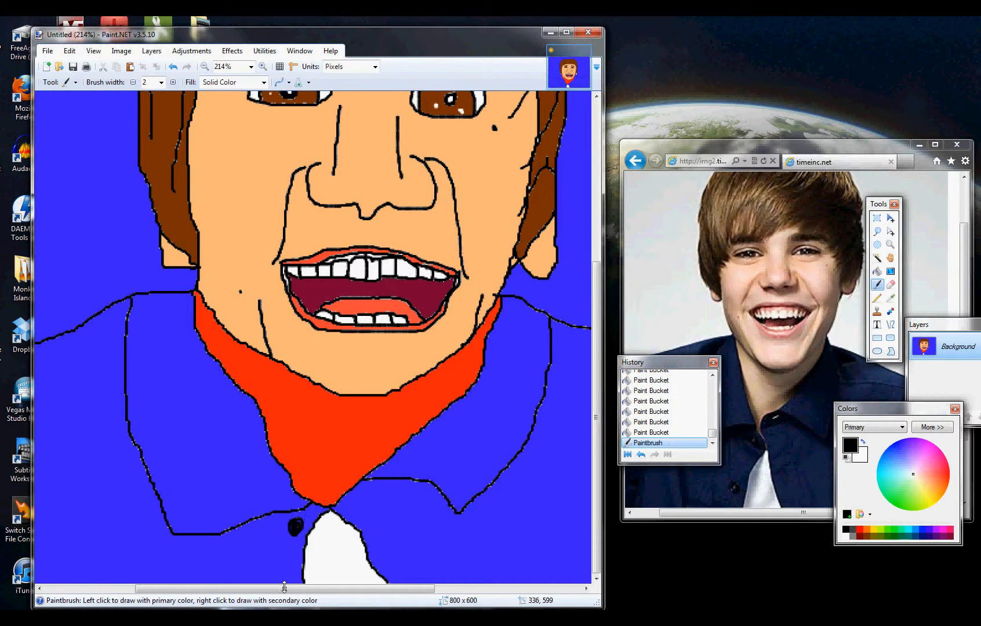
mouse_move(286, 575)
left_mouse_down()
mouse_move(268, 577)
mouse_move(279, 580)
left_mouse_up()
key("ctrl+b")
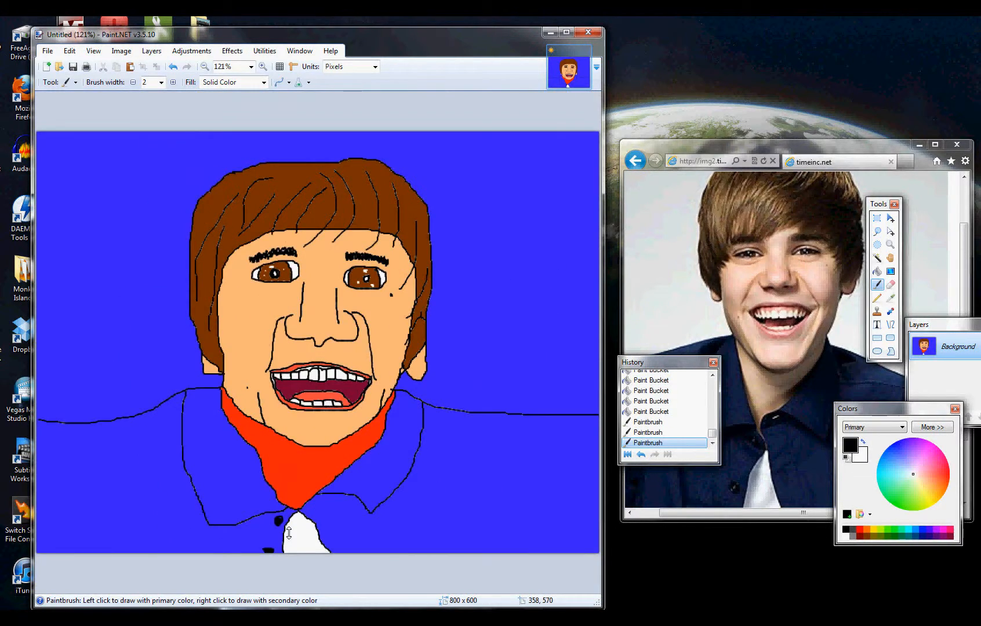
scroll(289, 533, "down", 1)
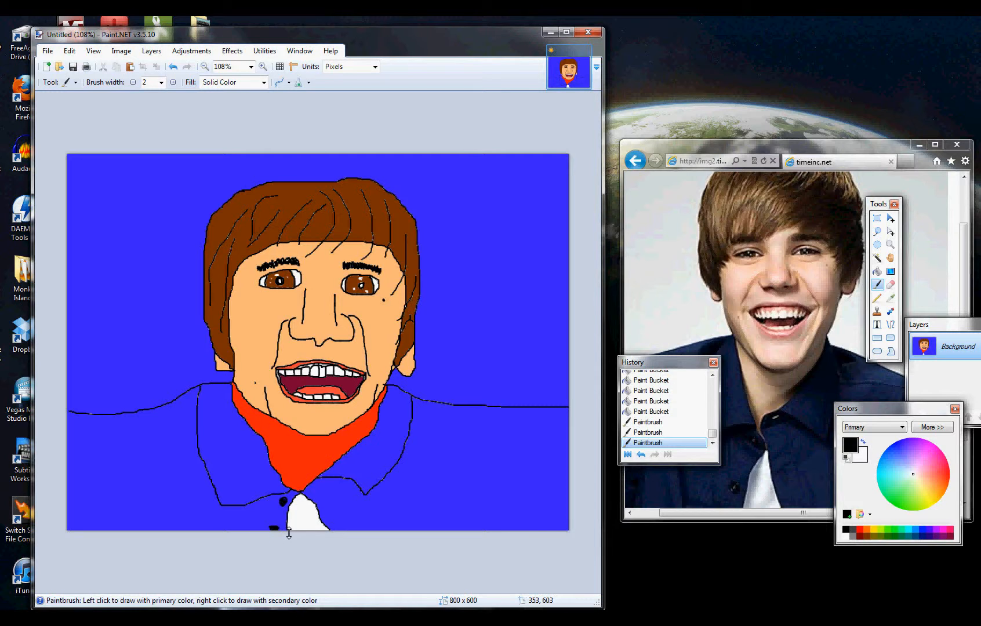
- Sample the tongue's coral red and fill the white gum gaps above the upper teeth with the Paint Bucket
scroll(334, 328, "up", 10)
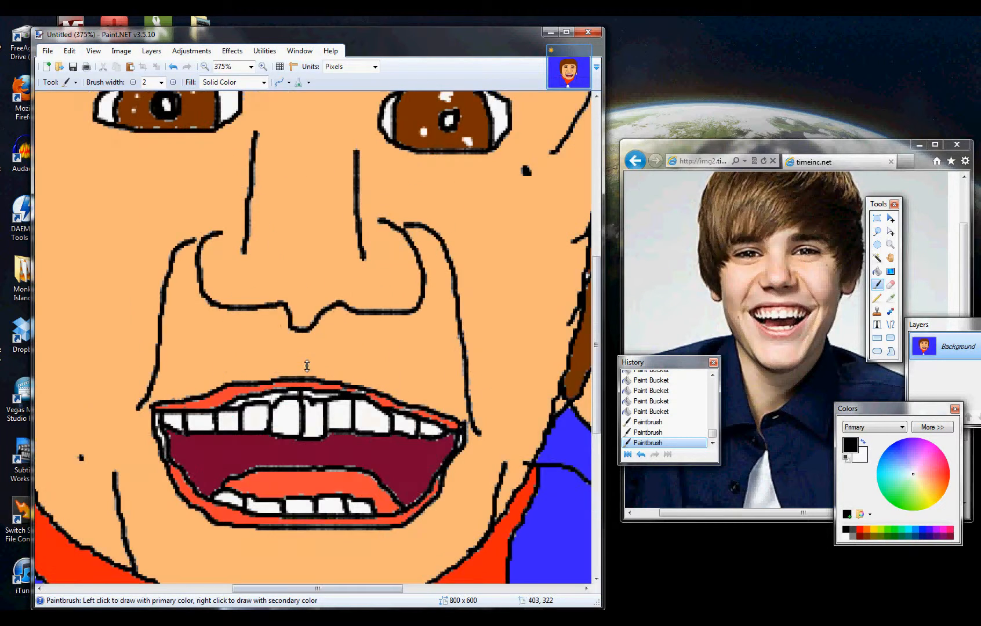
left_click(891, 298)
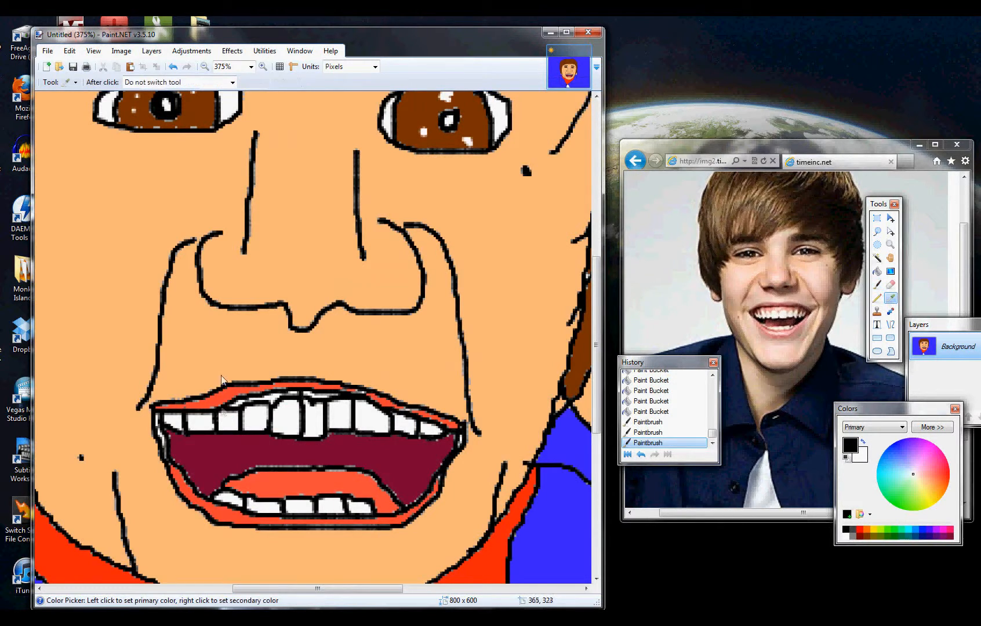
left_click(264, 490)
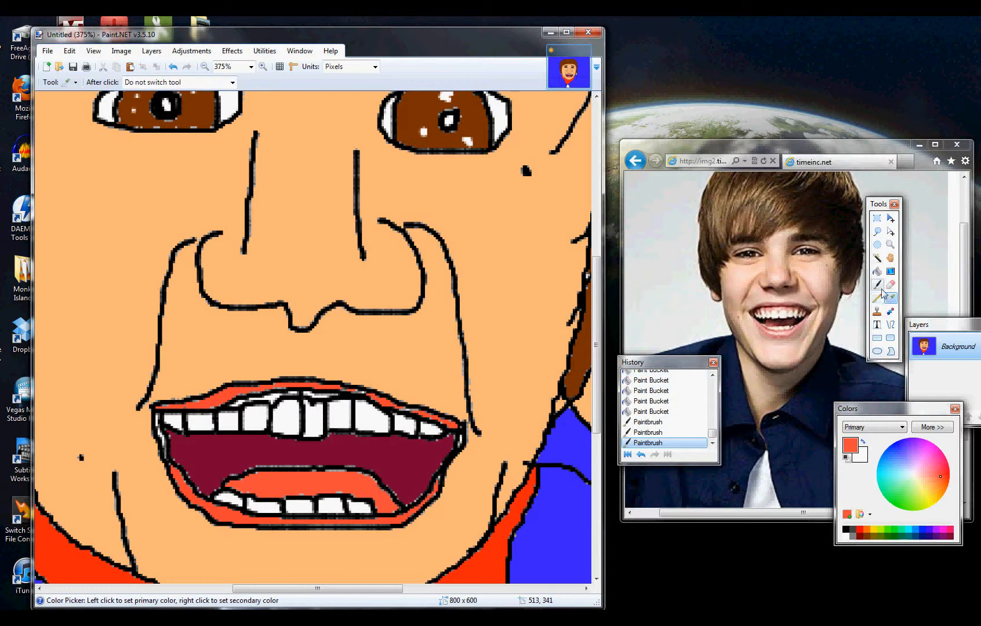
left_click(877, 270)
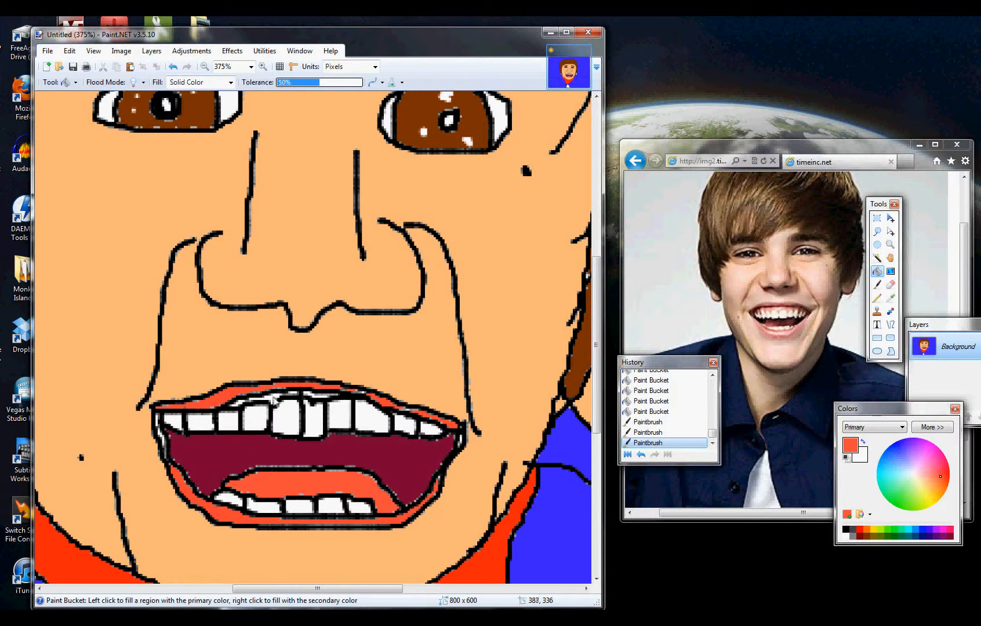
left_click(278, 398)
left_click(295, 398)
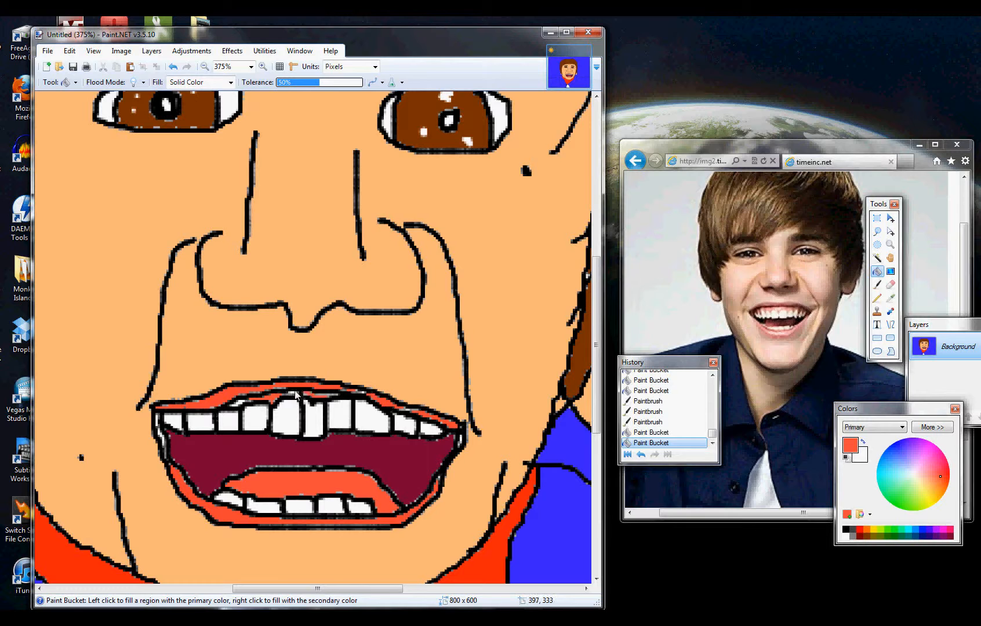
left_click(295, 397)
left_click(238, 403)
- Show the whole portrait at 100% zoom
scroll(341, 437, "down", 8)
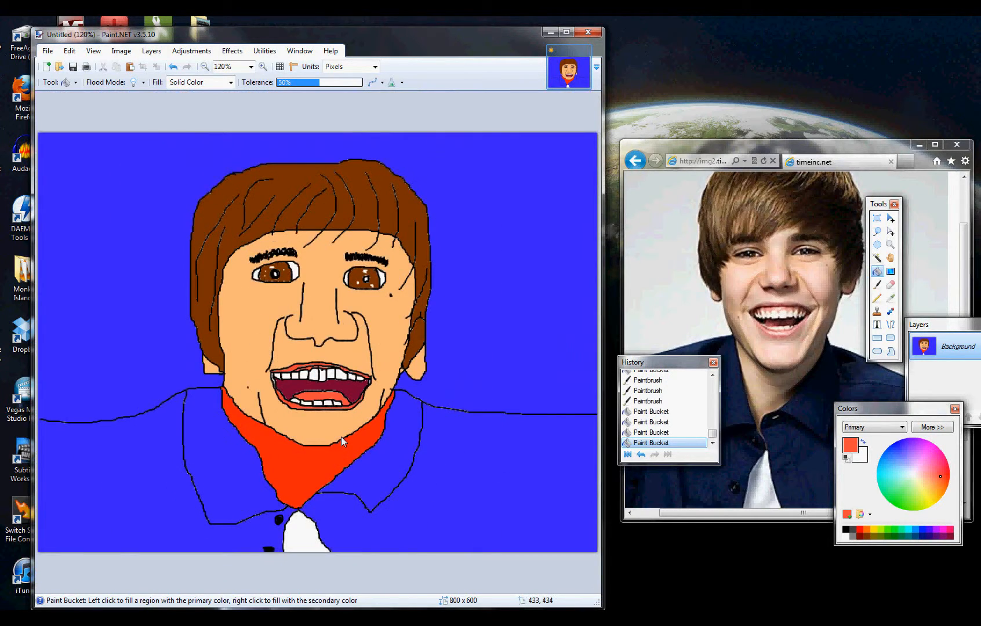
left_click(251, 67)
left_click(229, 174)
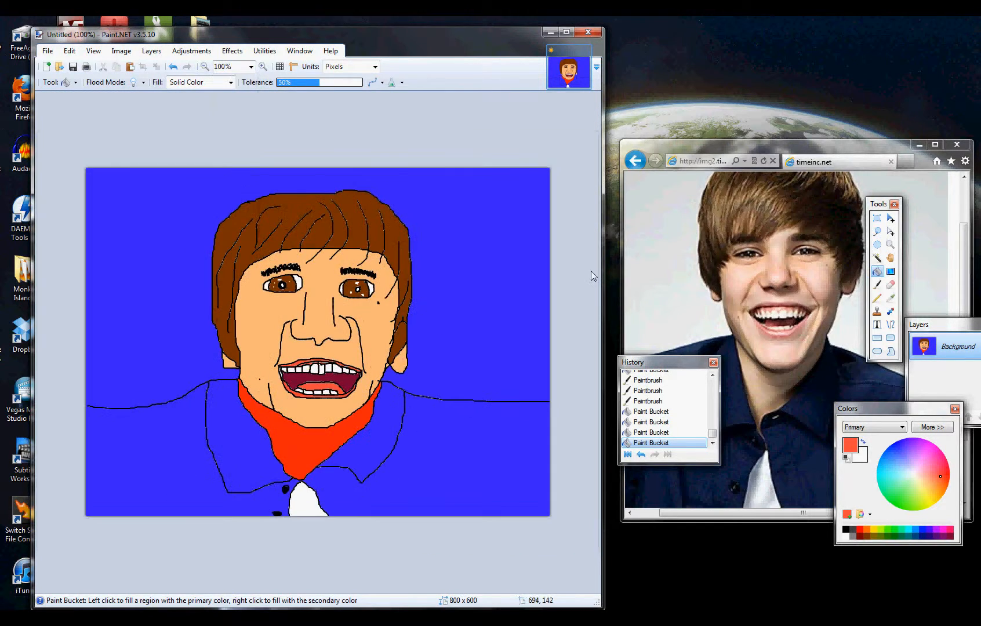